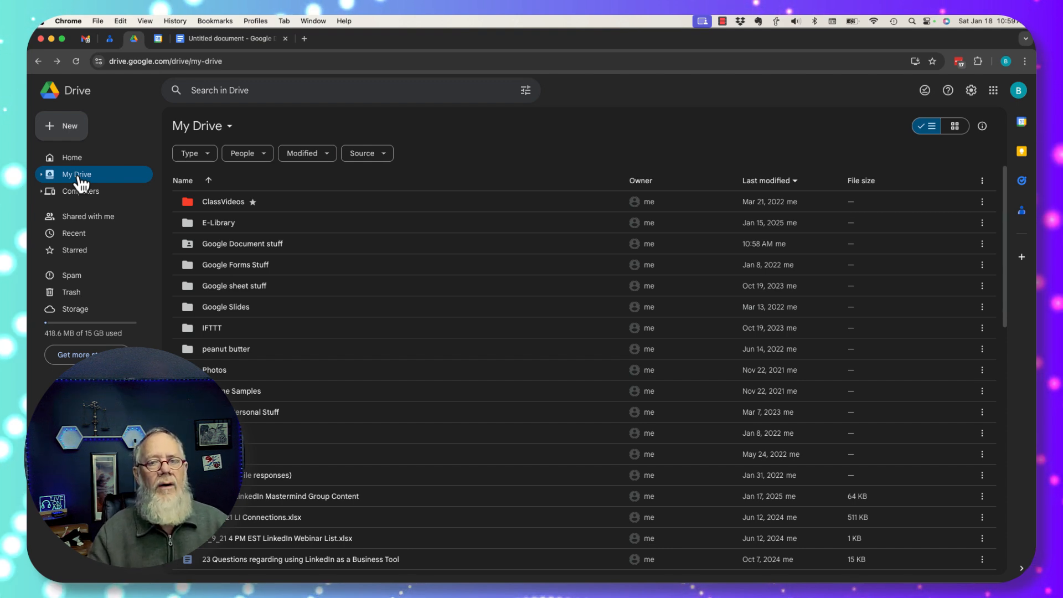
Step: Copy the sharing link of the "Google Document stuff" folder in My Drive
click(213, 246)
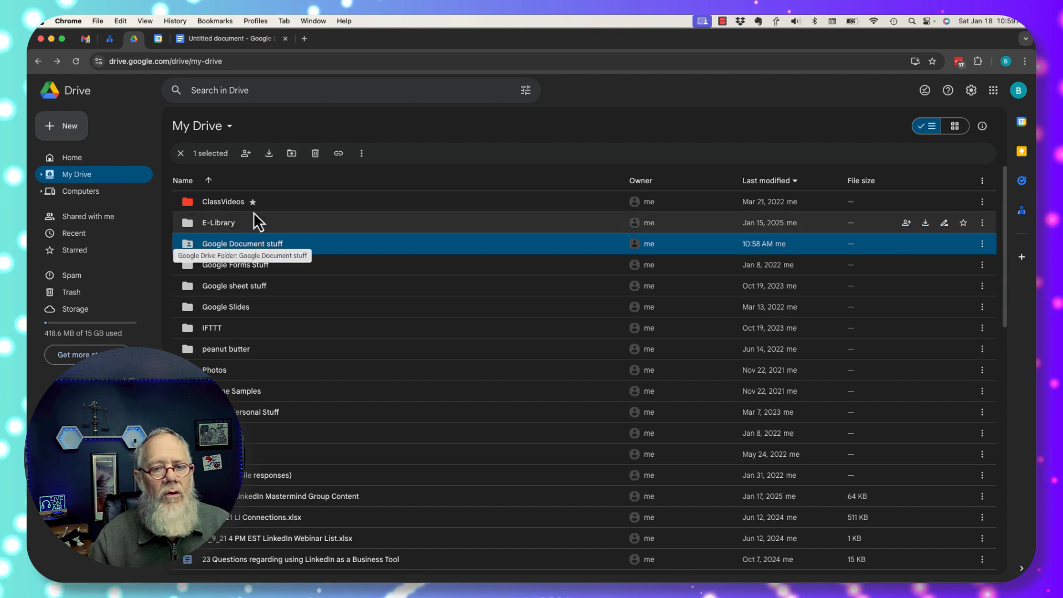
click(246, 154)
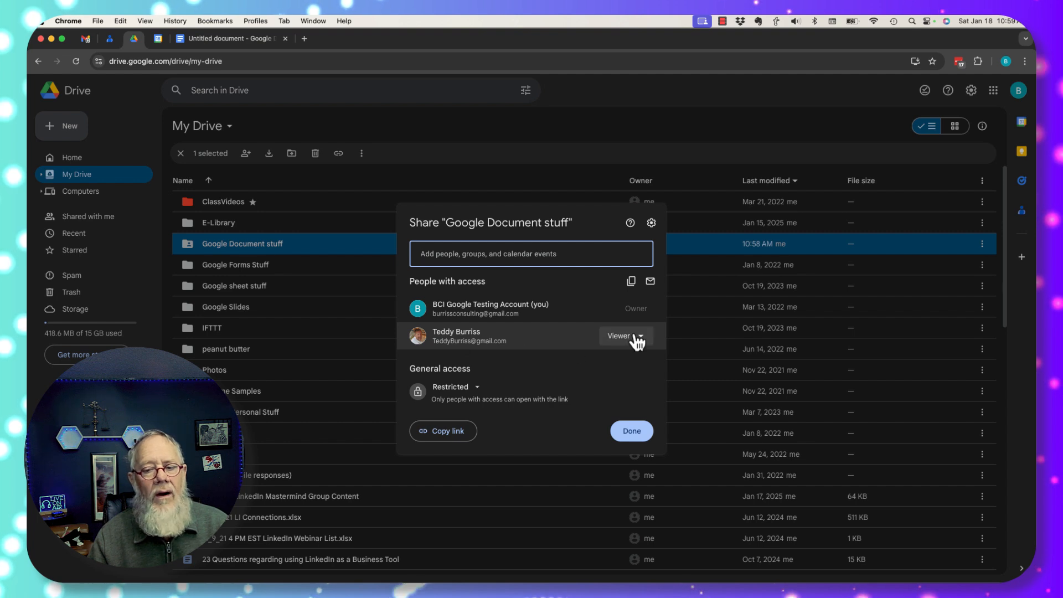
click(448, 432)
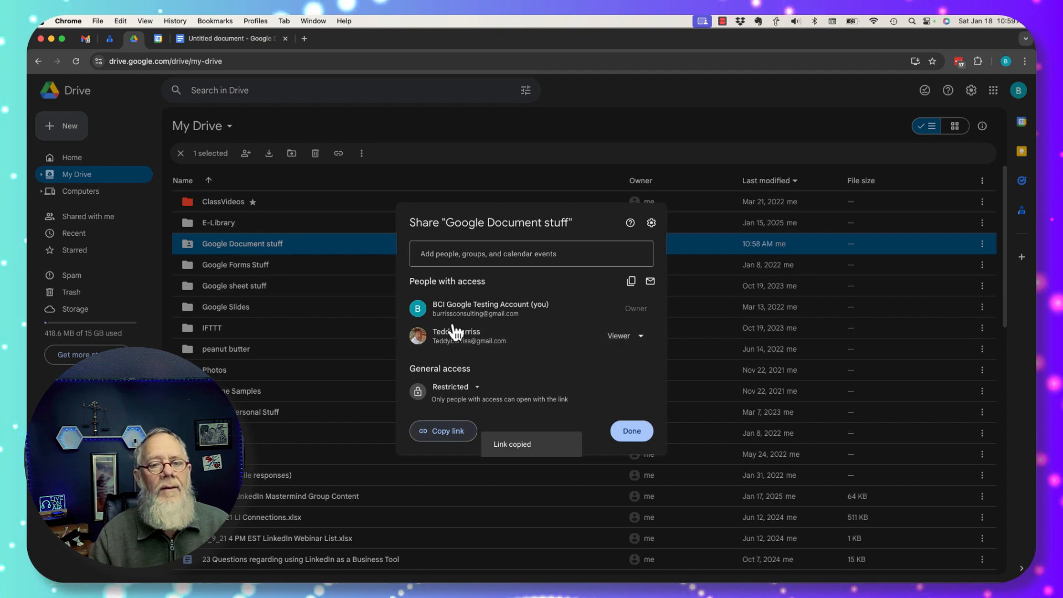
Step: Switch to the untitled Google Docs document and write a greeting to the recipient with "here is the URL to the folder I want you to have access to"
click(225, 38)
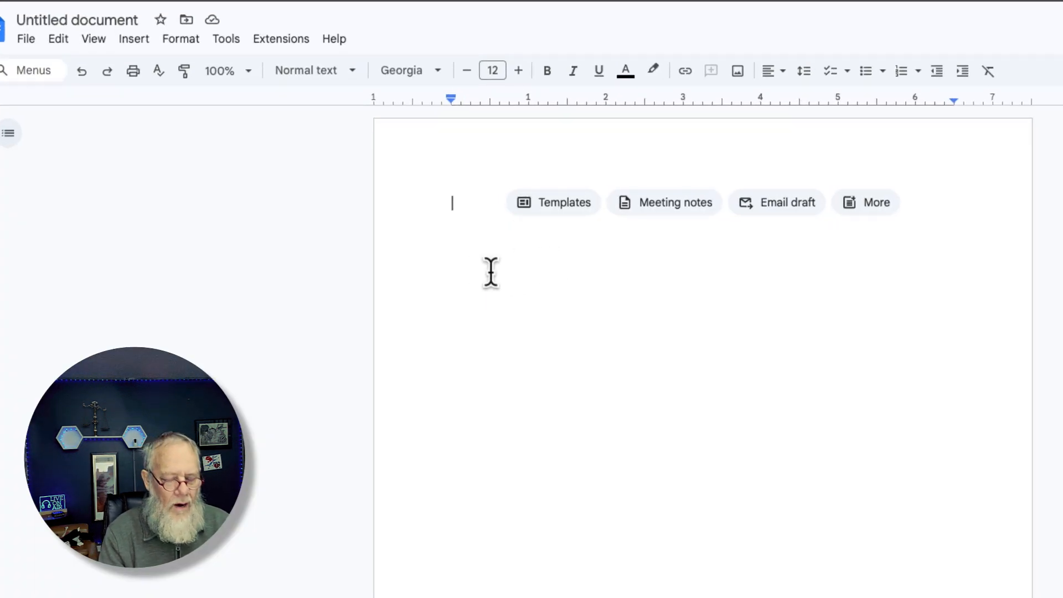
text(Hey)
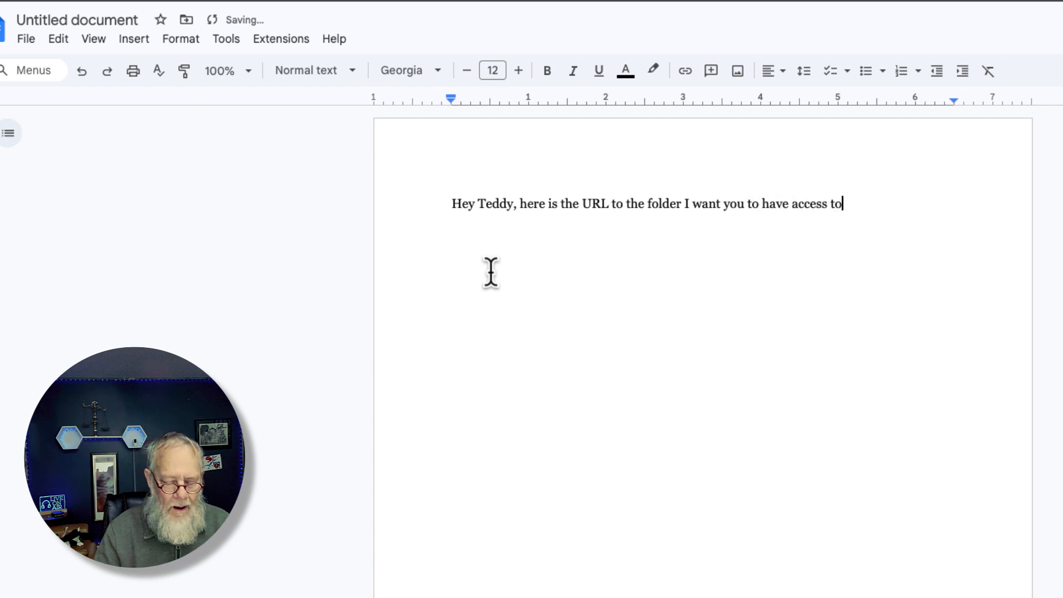
Step: Link the word "URL" in the sentence to the copied Drive folder address
double_click(596, 204)
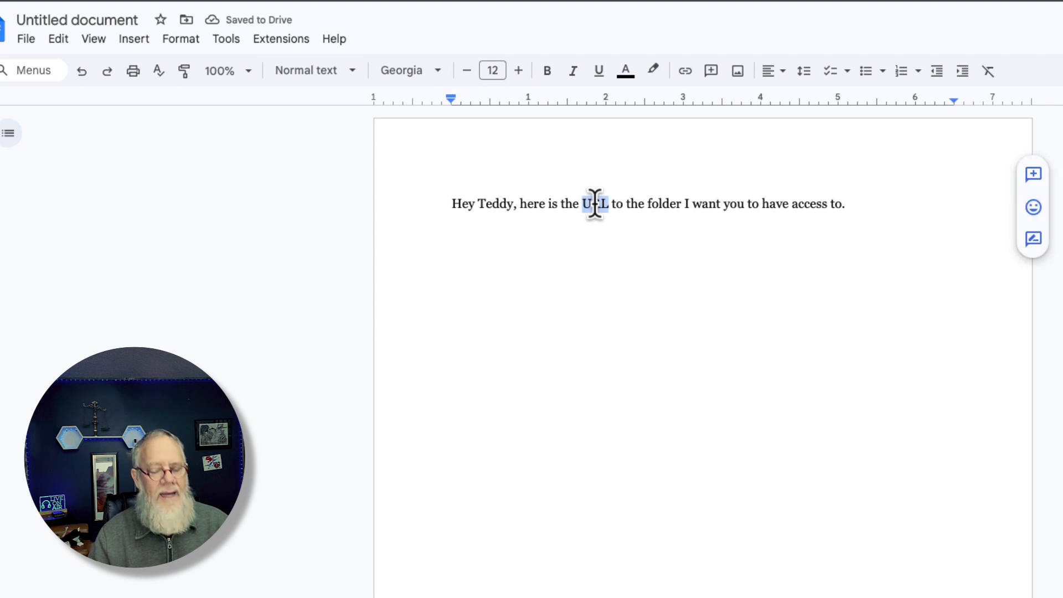
click(136, 40)
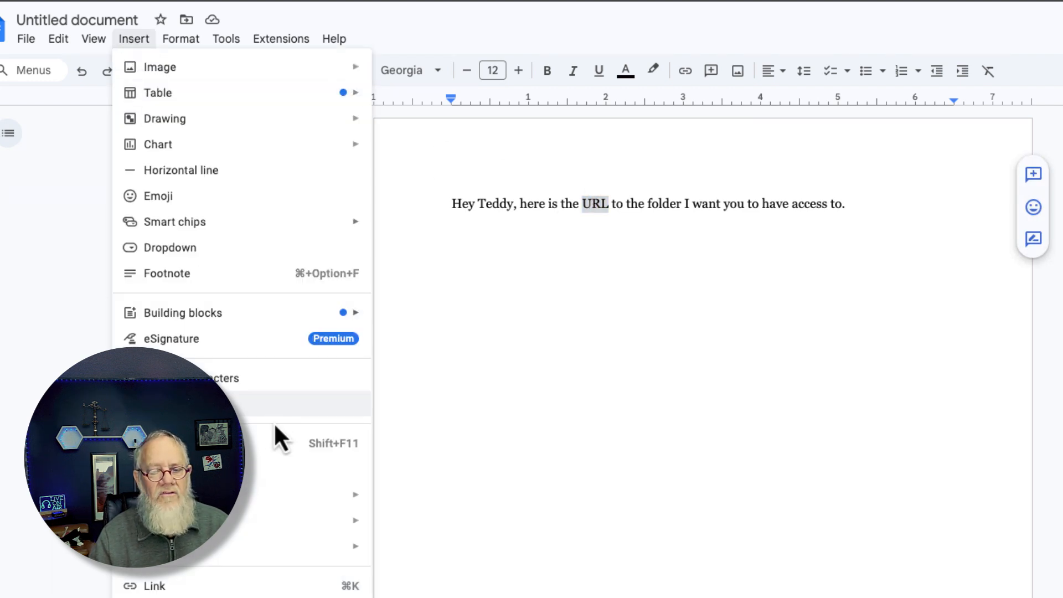
click(158, 586)
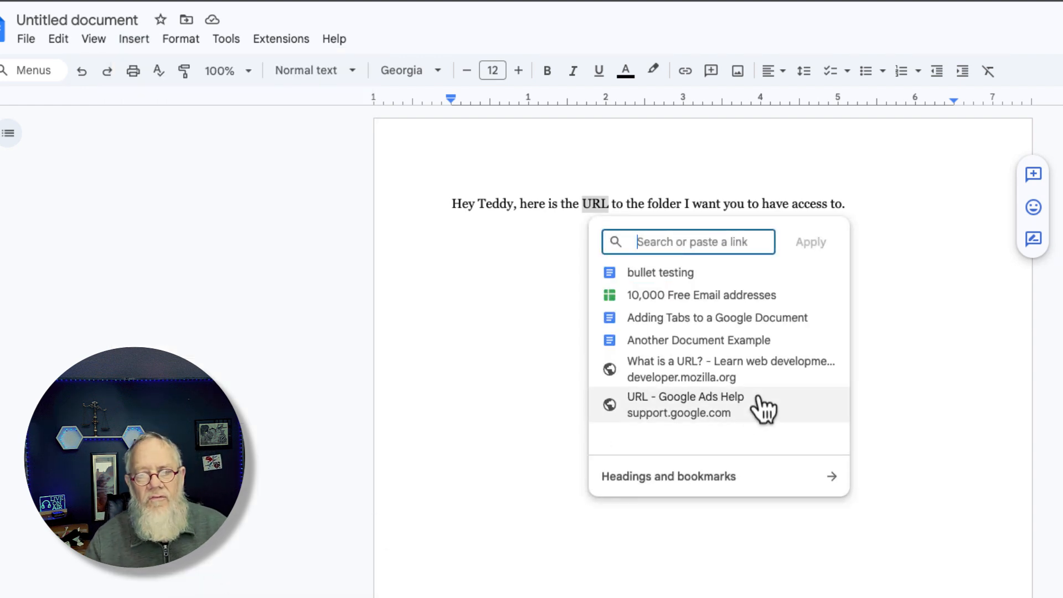
key(super+v)
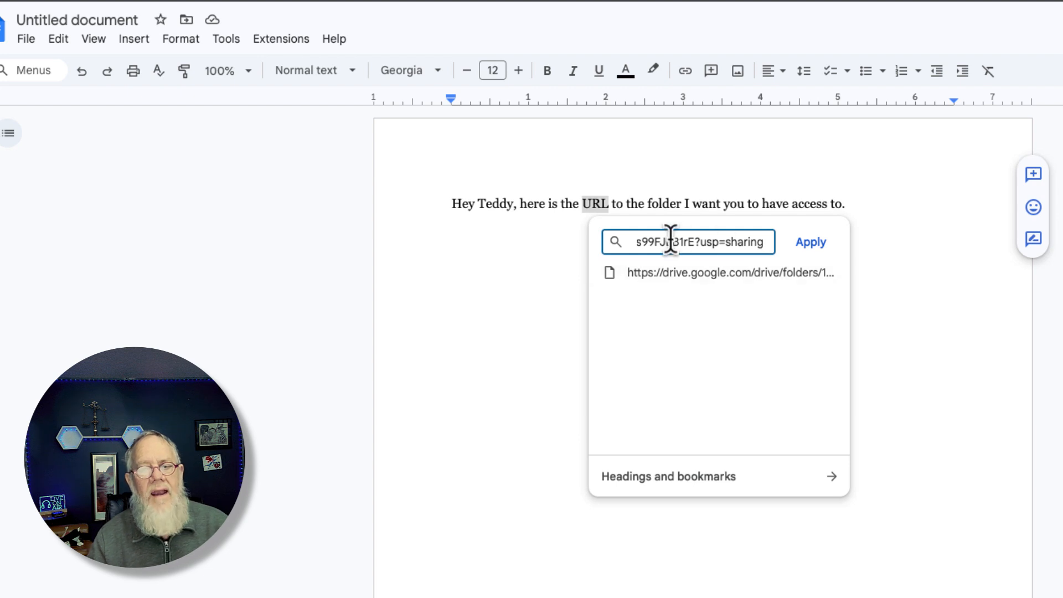
click(820, 245)
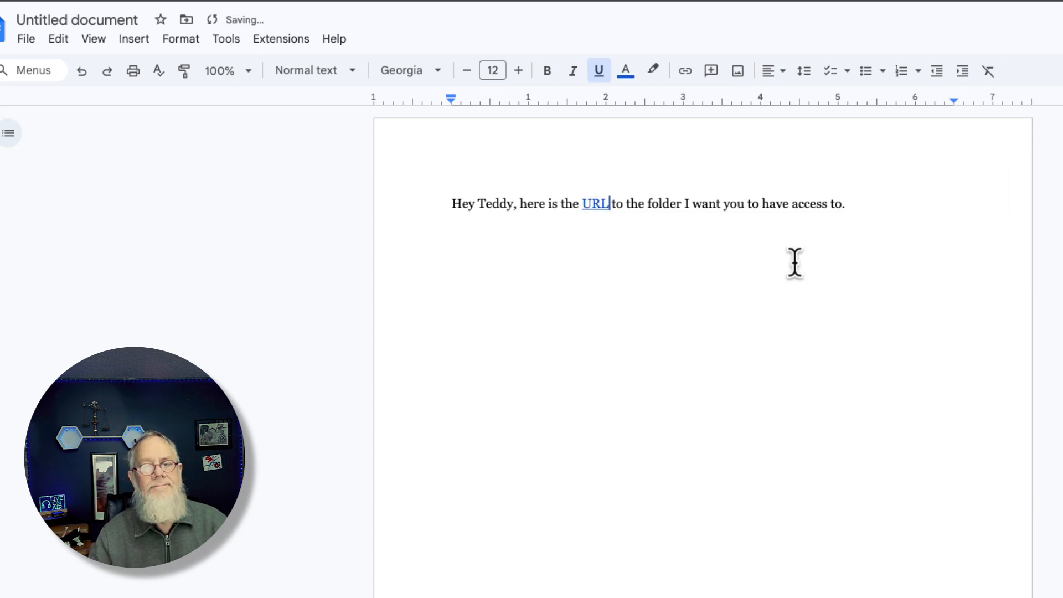
click(679, 309)
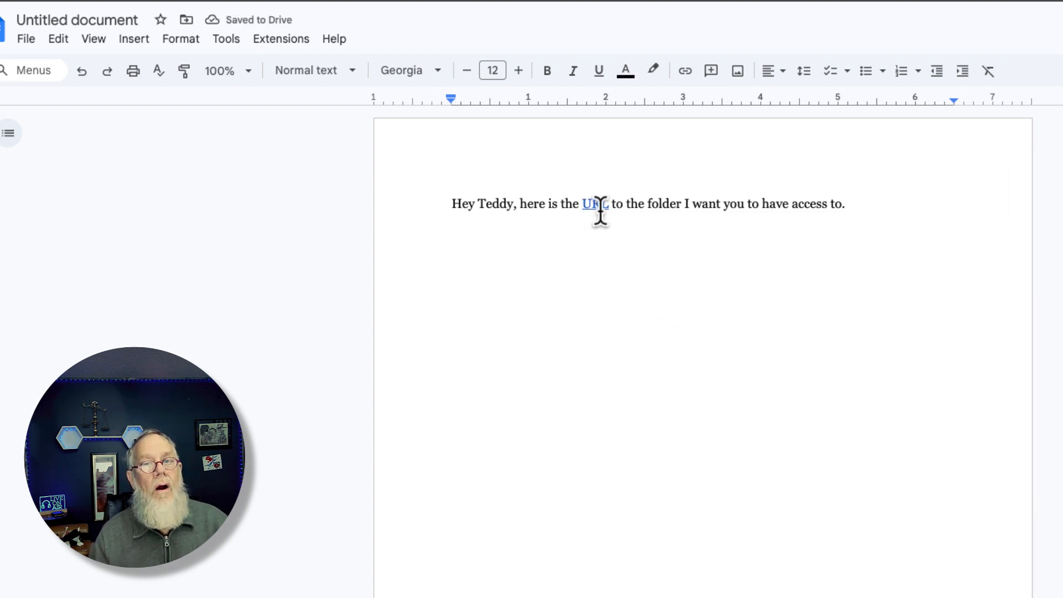
Step: Paste the copied folder address on its own line below the sentence and turn it into a clickable link
double_click(902, 209)
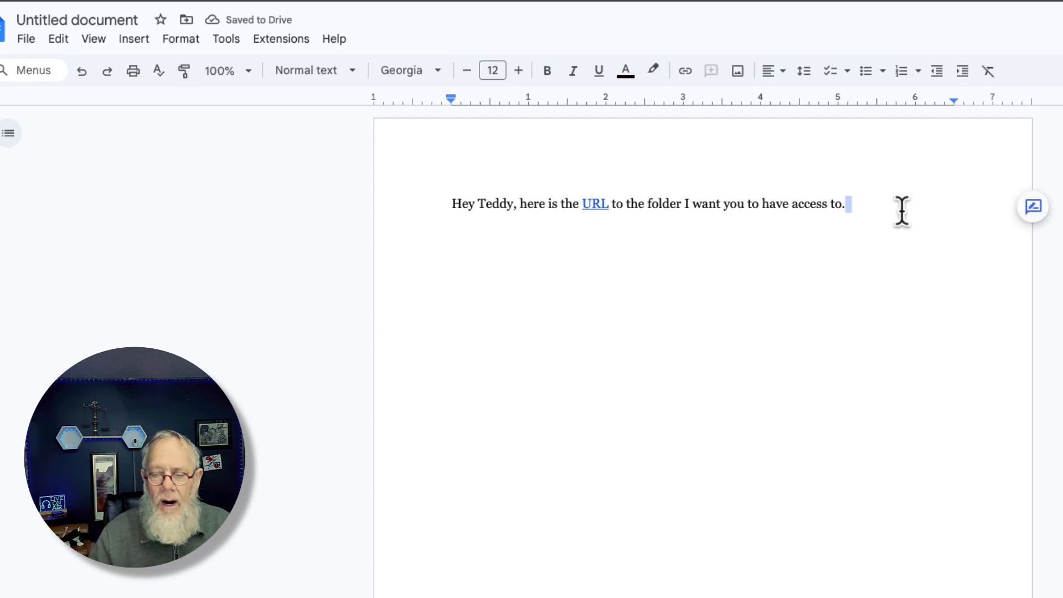
key(Return)
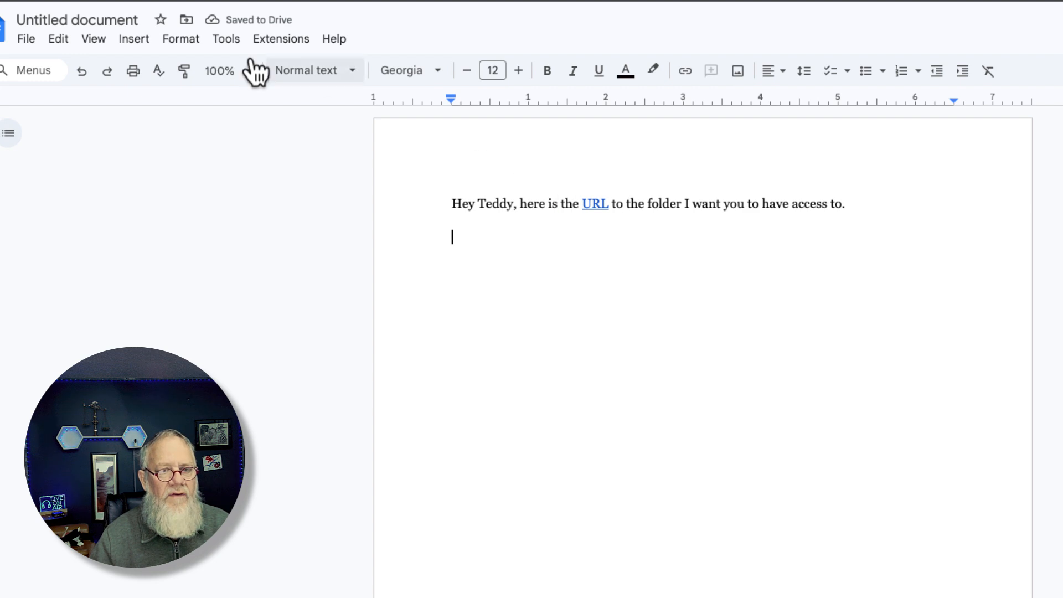
click(59, 40)
click(116, 183)
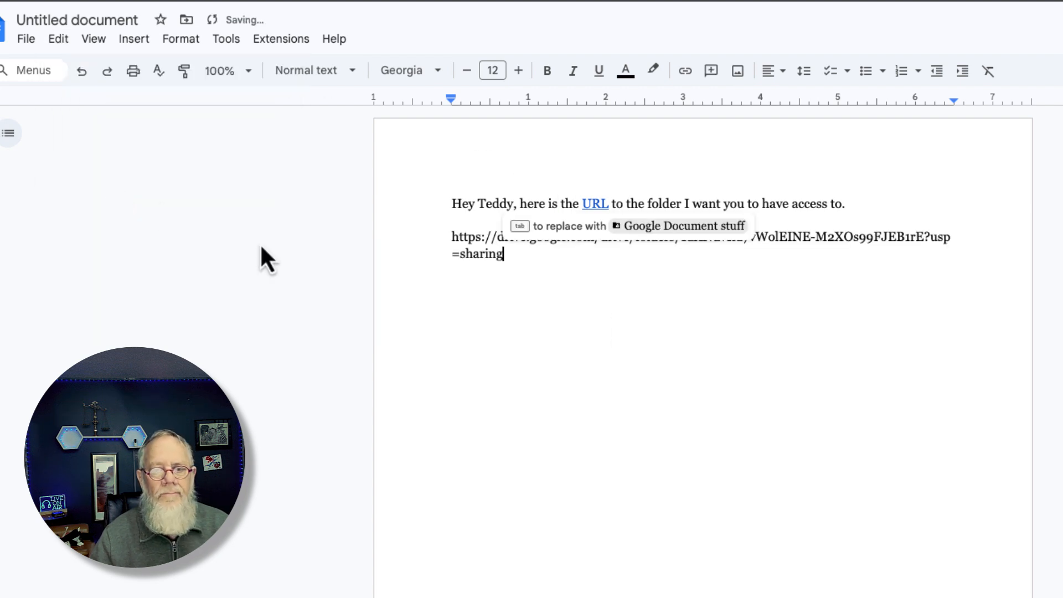
key(Return)
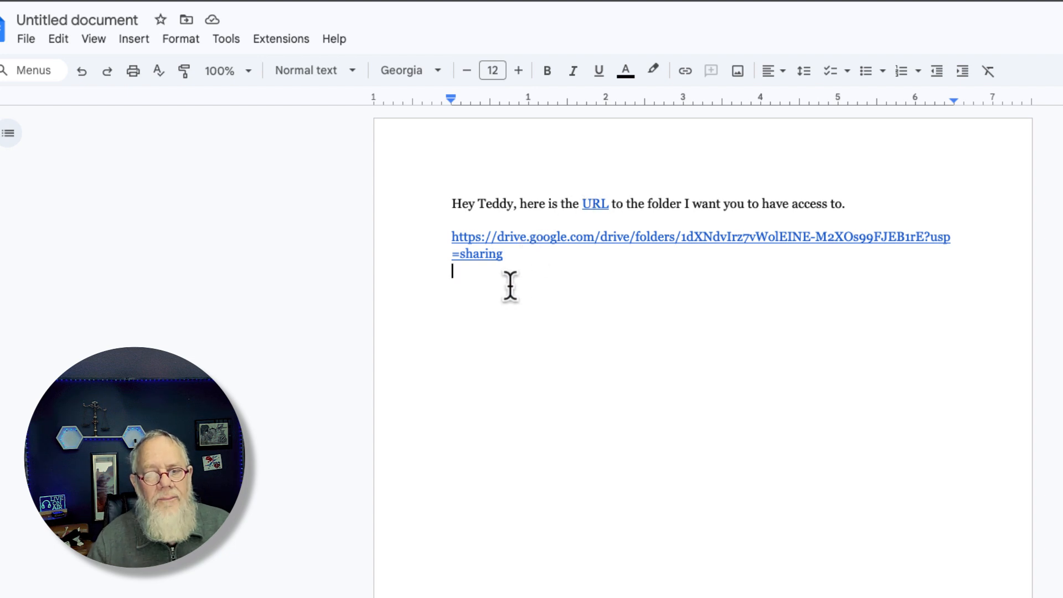
Step: Add the line "URL to Shared Folder" below the full address and link that text to the copied folder address
click(518, 260)
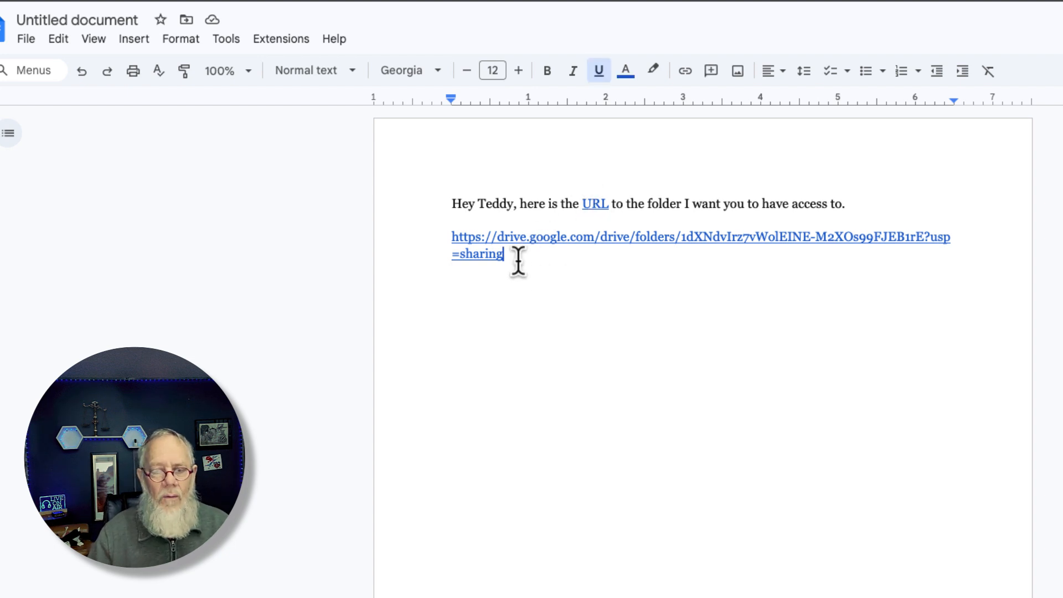
key(Return)
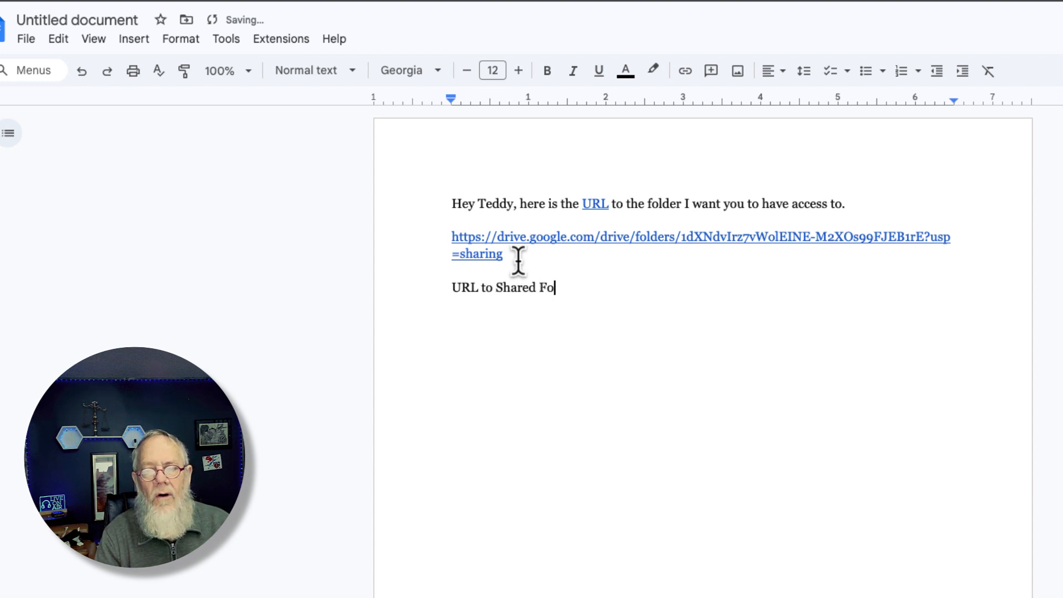
key(ctrl+shift+Left)
key(ctrl+shift+Left)
key(ctrl+shift+Left)
key(ctrl+shift+Left)
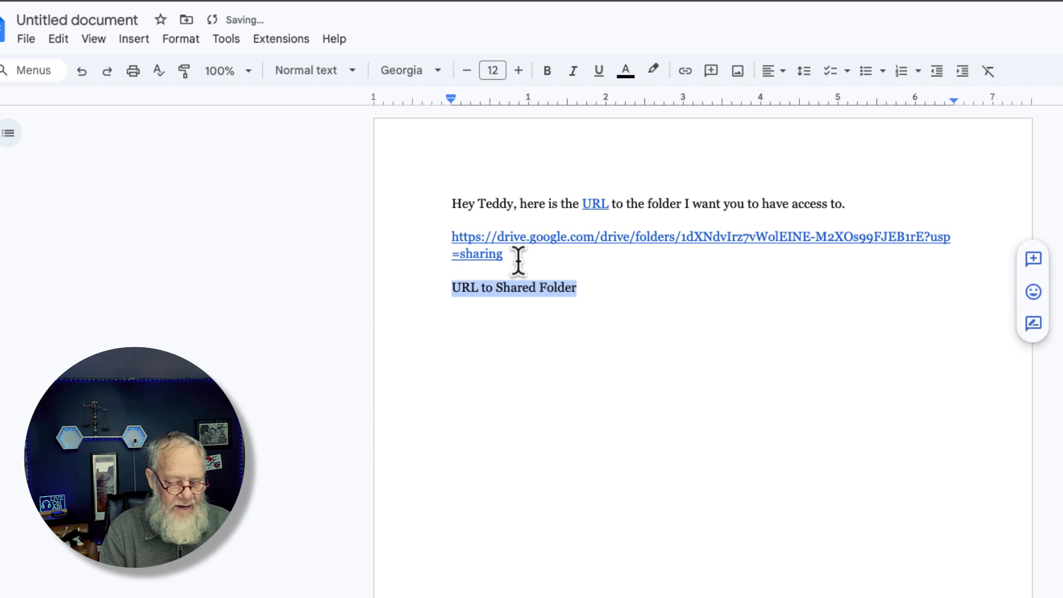
key(ctrl+k)
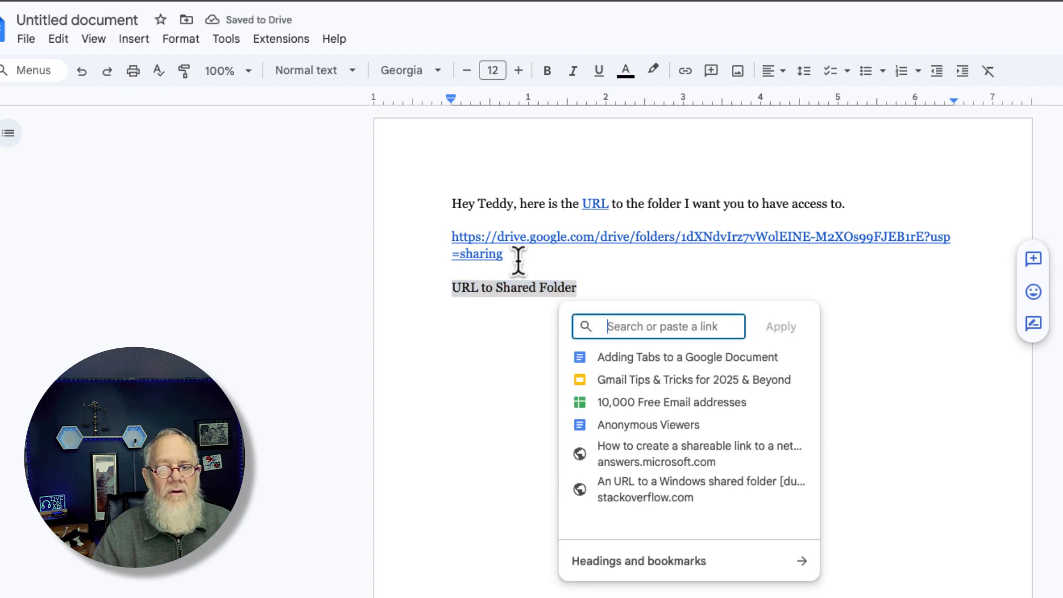
right_click(634, 331)
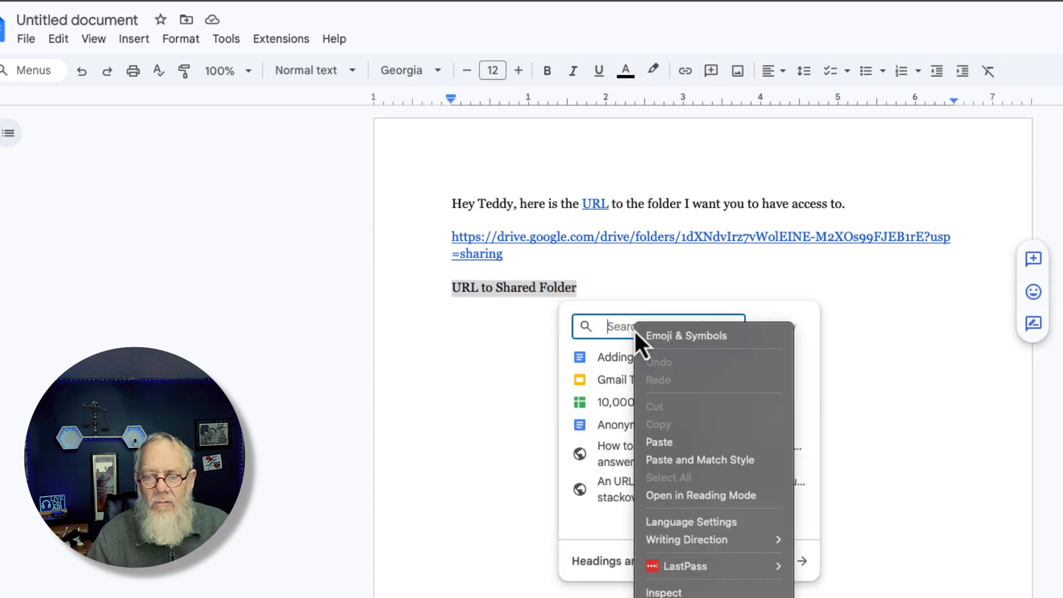
click(662, 447)
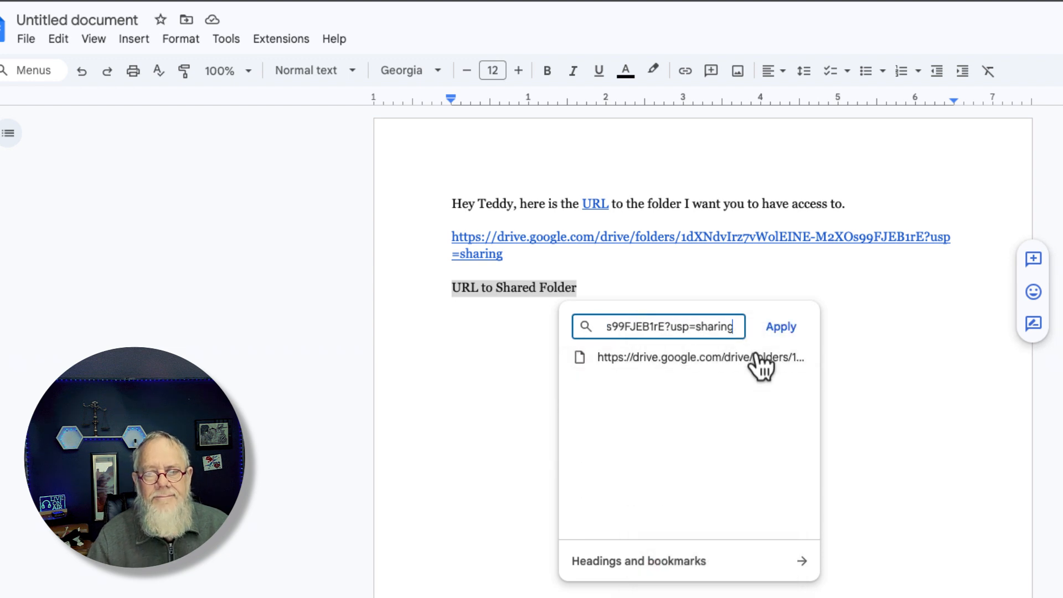
click(780, 328)
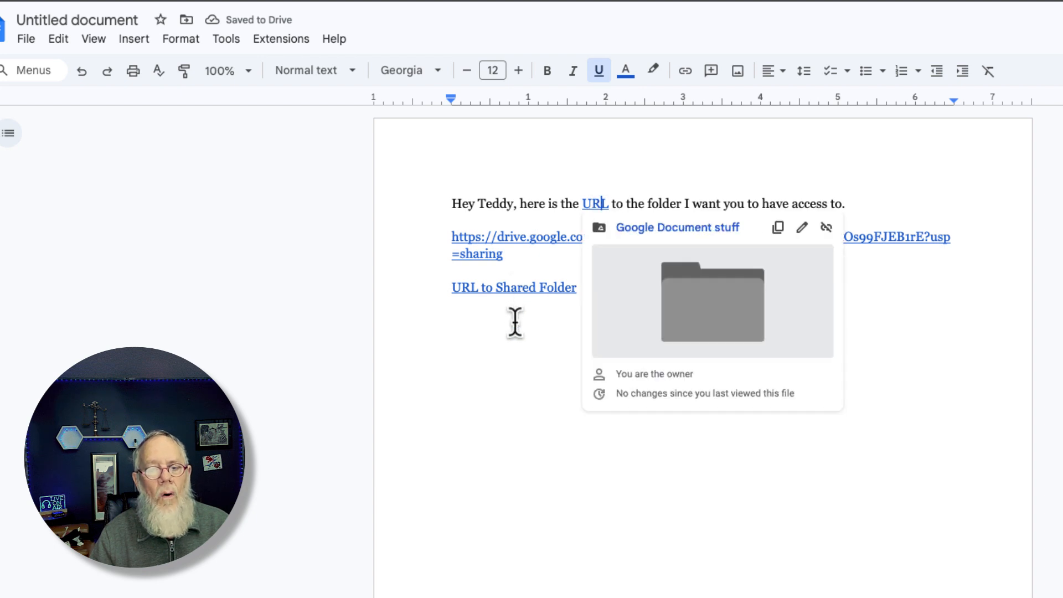
Step: Check the folder preview behind the "URL to Shared Folder" link
key(Return)
click(515, 288)
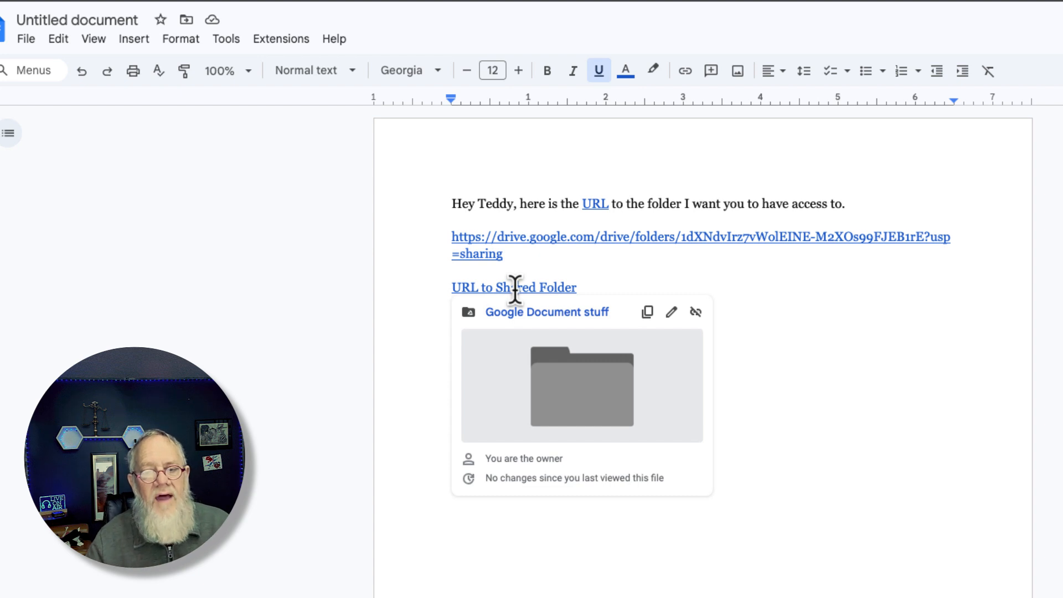
click(725, 312)
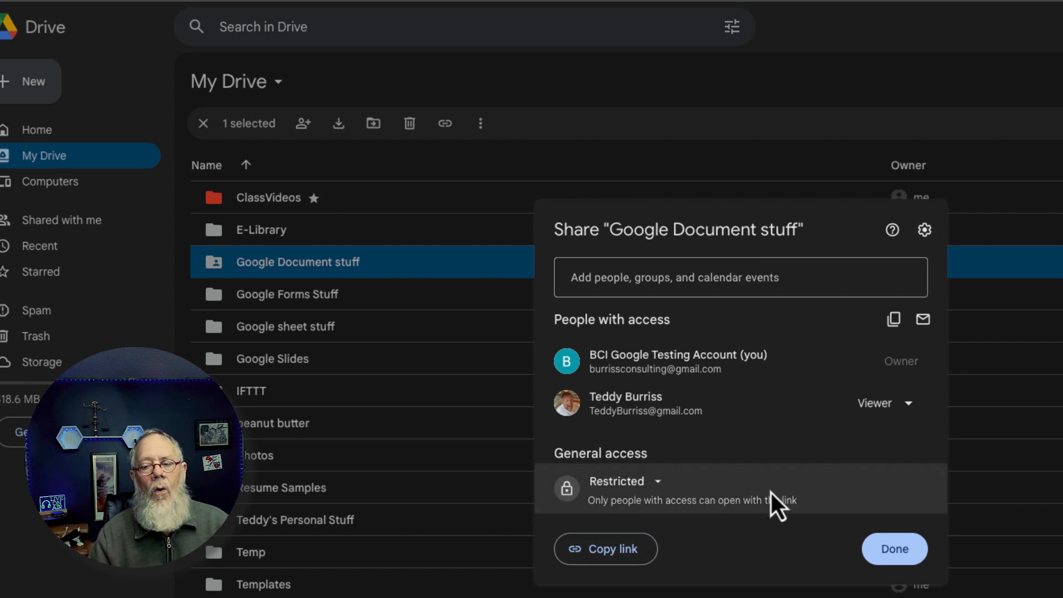
Step: Close the folder's sharing settings in Google Drive and open the "Anonymous High School Confession Page" form from the "Google Forms Stuff" folder
click(895, 550)
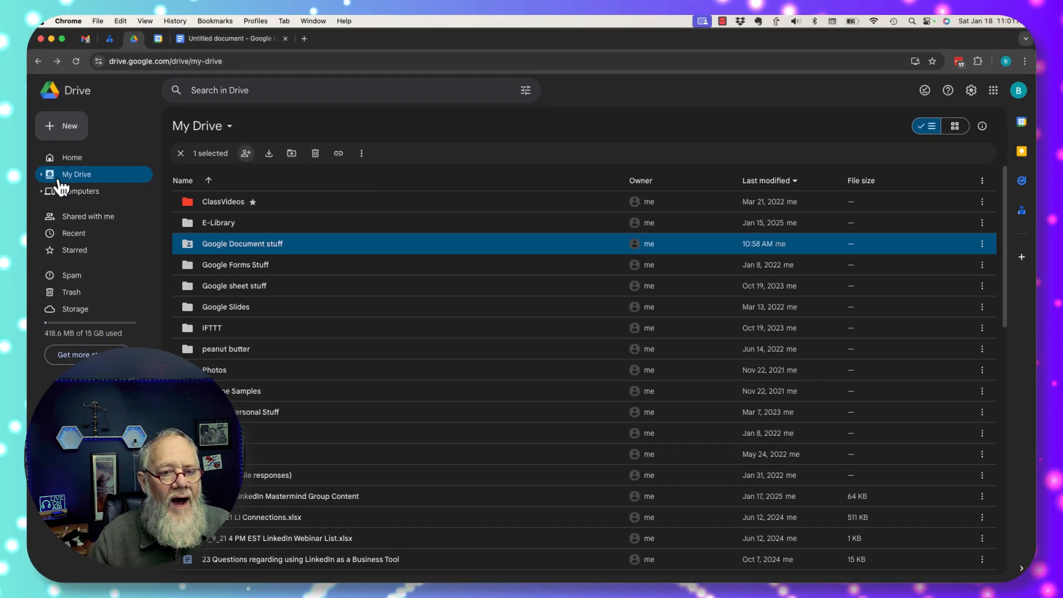
double_click(233, 260)
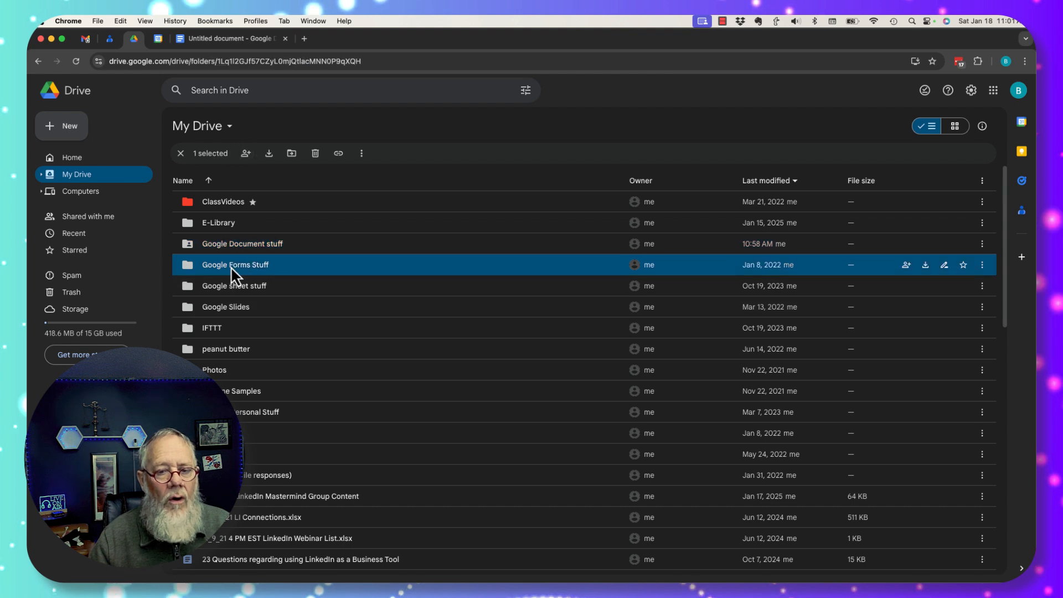
click(232, 264)
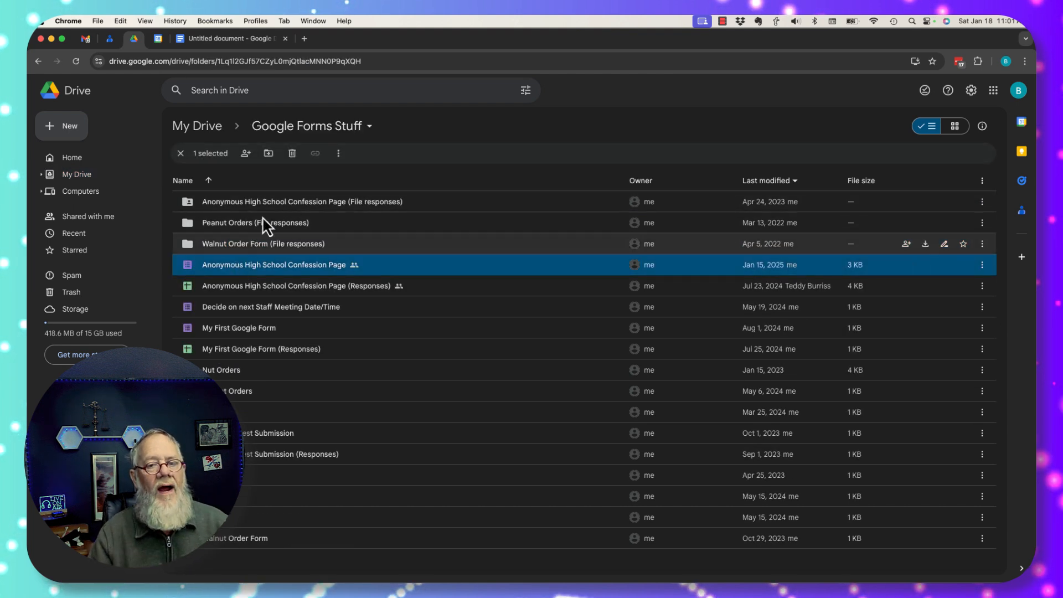
double_click(227, 264)
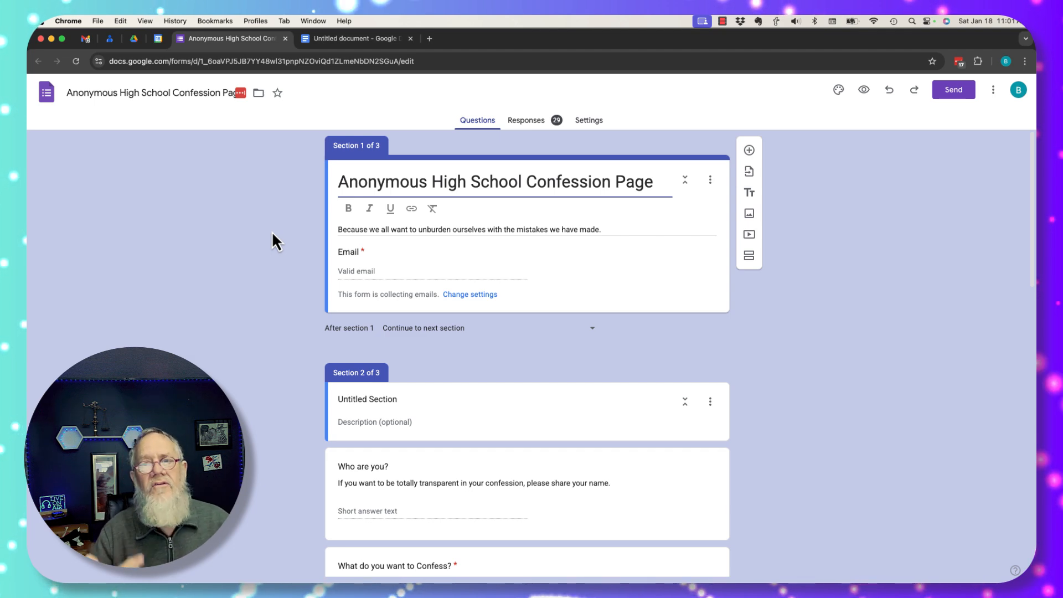
Step: Bring up the form's full-length link for sending and select it for copying
click(950, 90)
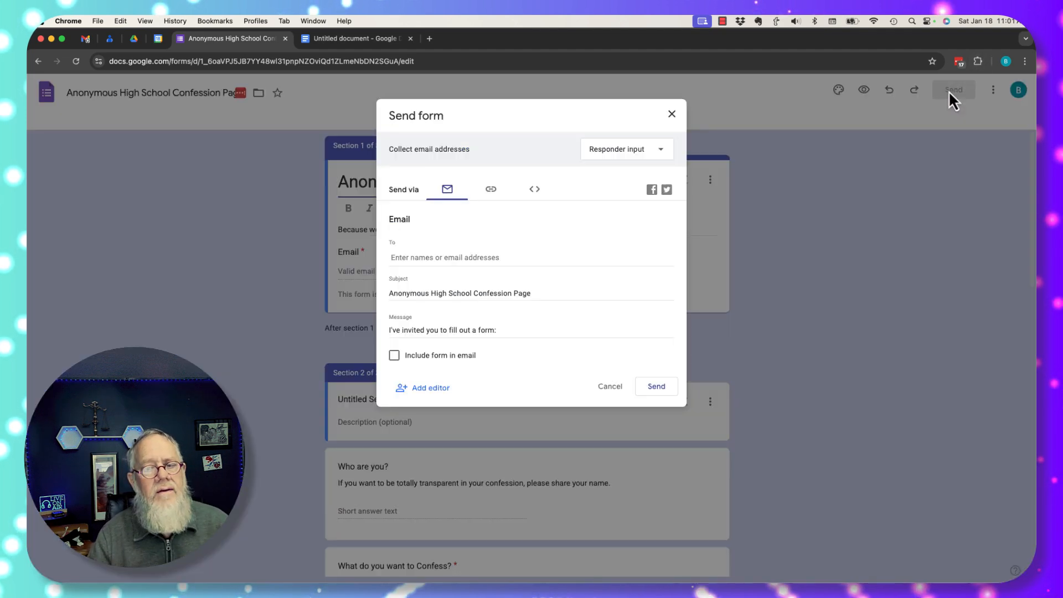
click(491, 189)
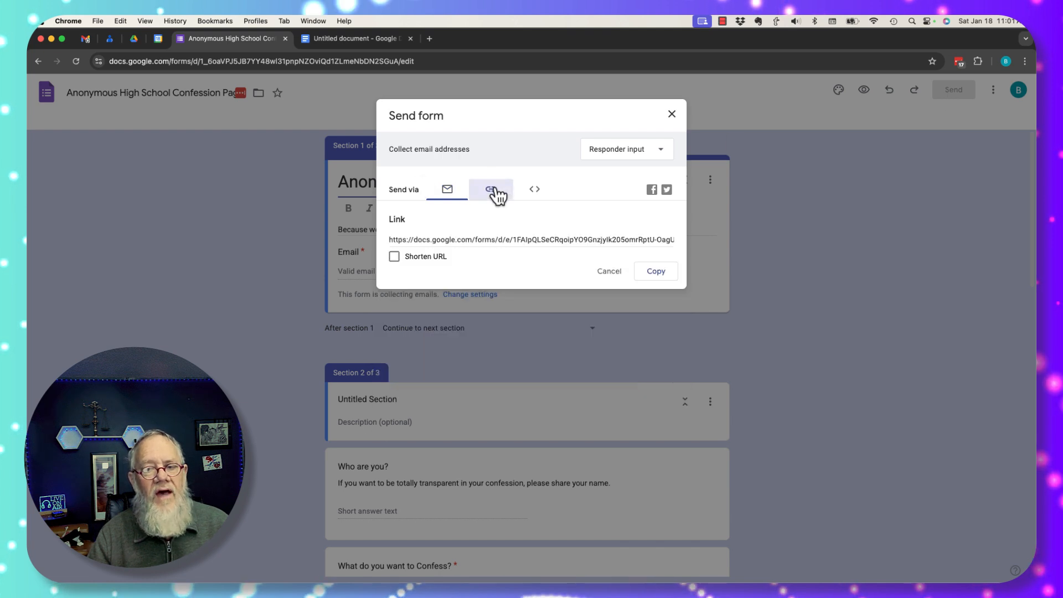
click(422, 241)
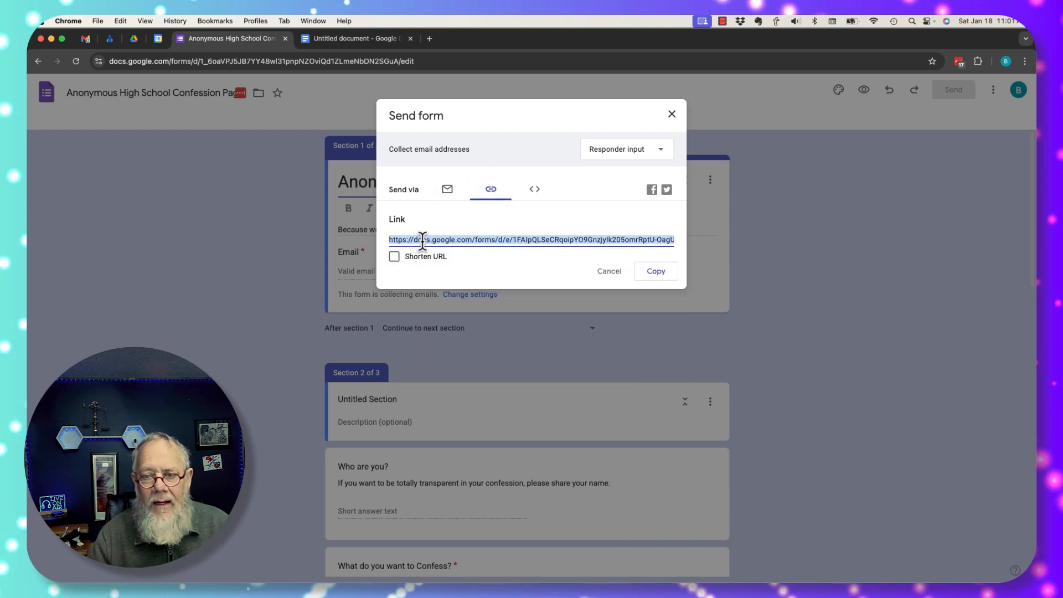
Step: Paste the full form link into the untitled document below "URL to Shared Folder" and make it clickable
click(321, 42)
key(Return)
key(Return)
text(https://docs.google.com/forms/d/e/1FAIpQLSeCRqoipYO9GnzjyIk2o5omrRptU-OagUTcVDrZaJE-PUXyow/viewform?usp=sf_link)
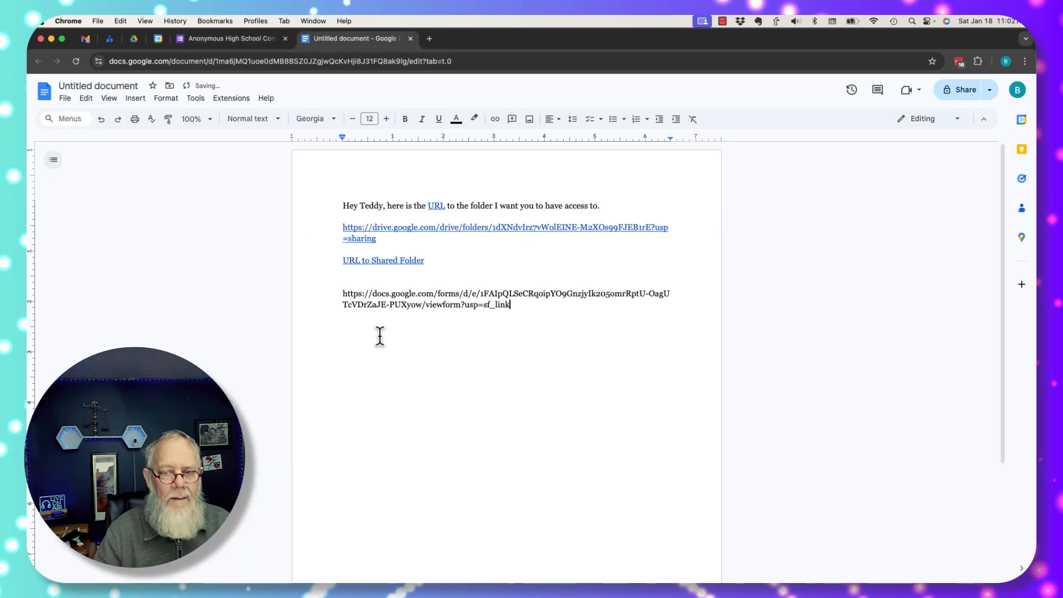
key(Return)
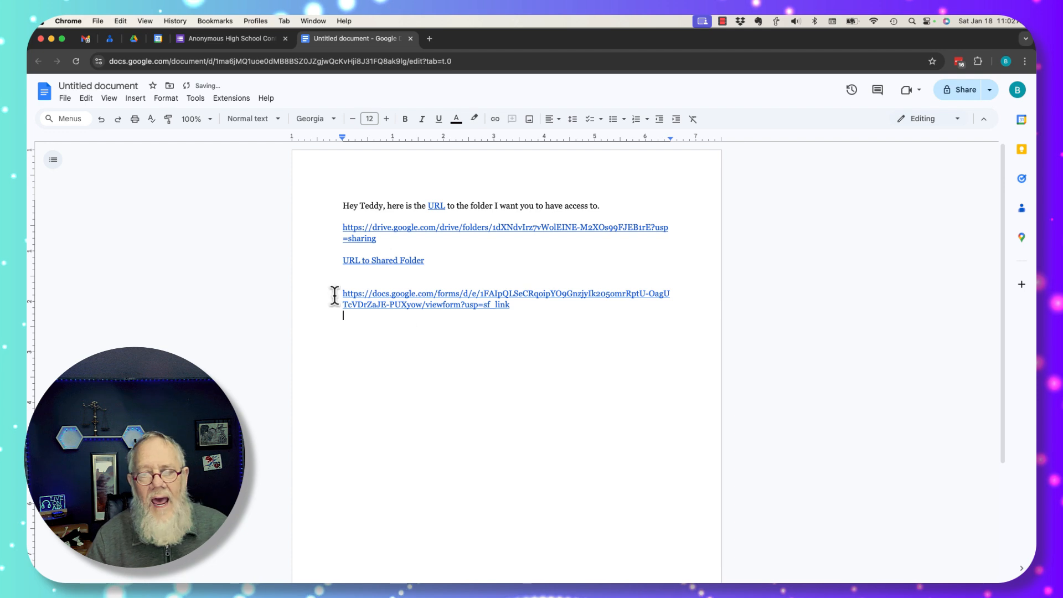
Step: Switch to the confession form's send settings, shorten its link and copy the shortened URL
click(227, 37)
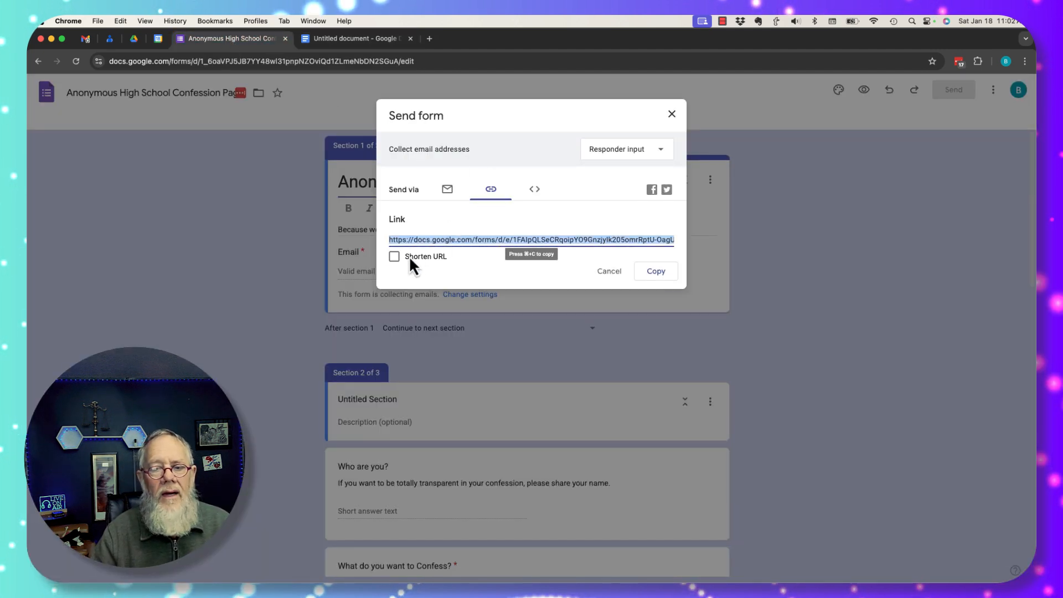
click(395, 256)
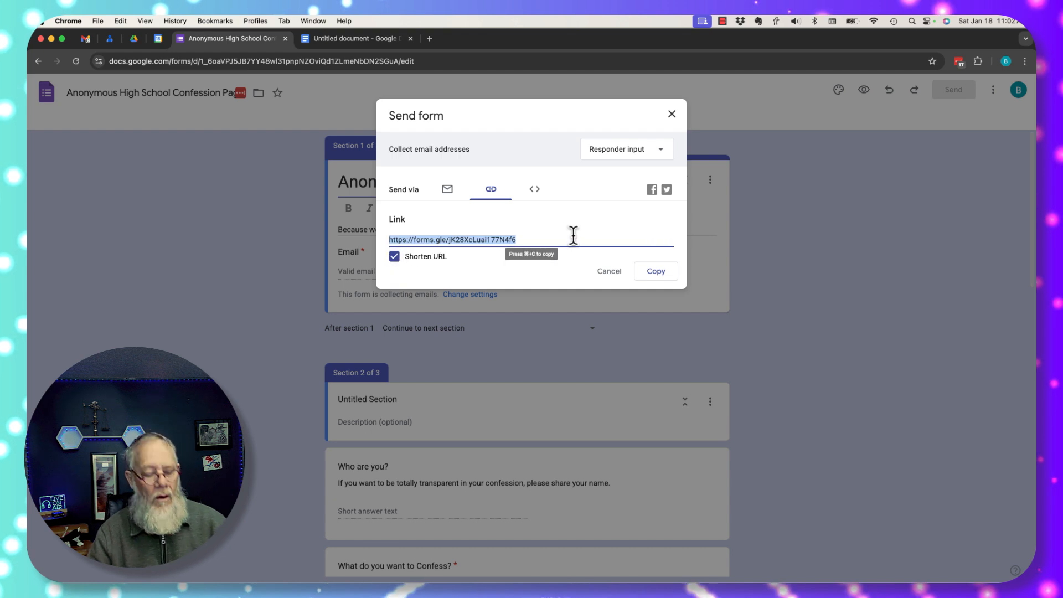
key(super+c)
Step: Paste the shortened form URL into the untitled document below the full form link and make it clickable
click(336, 38)
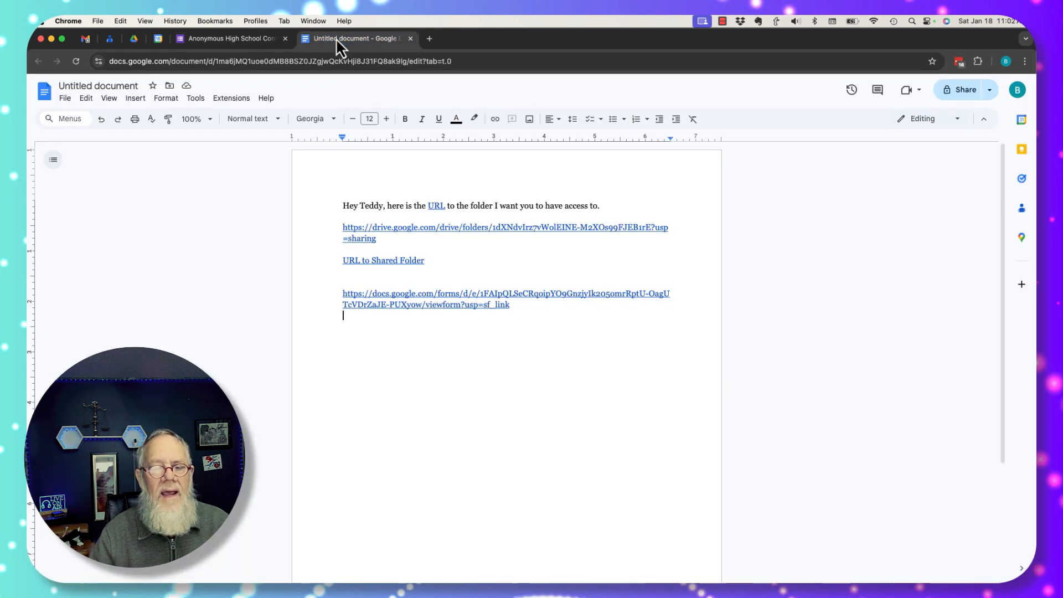
click(408, 330)
key(cmd+v)
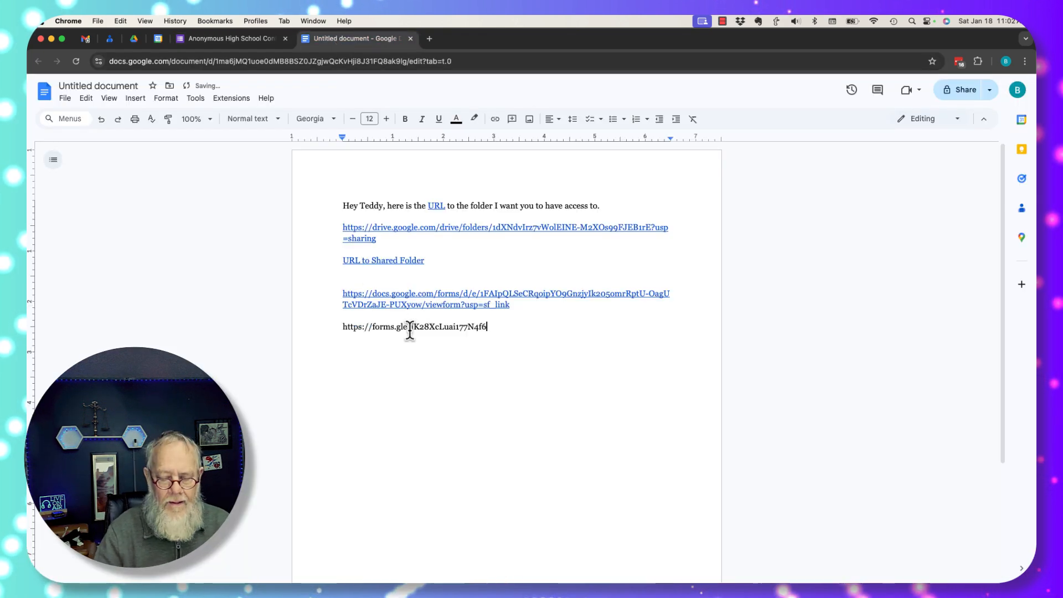
key(Return)
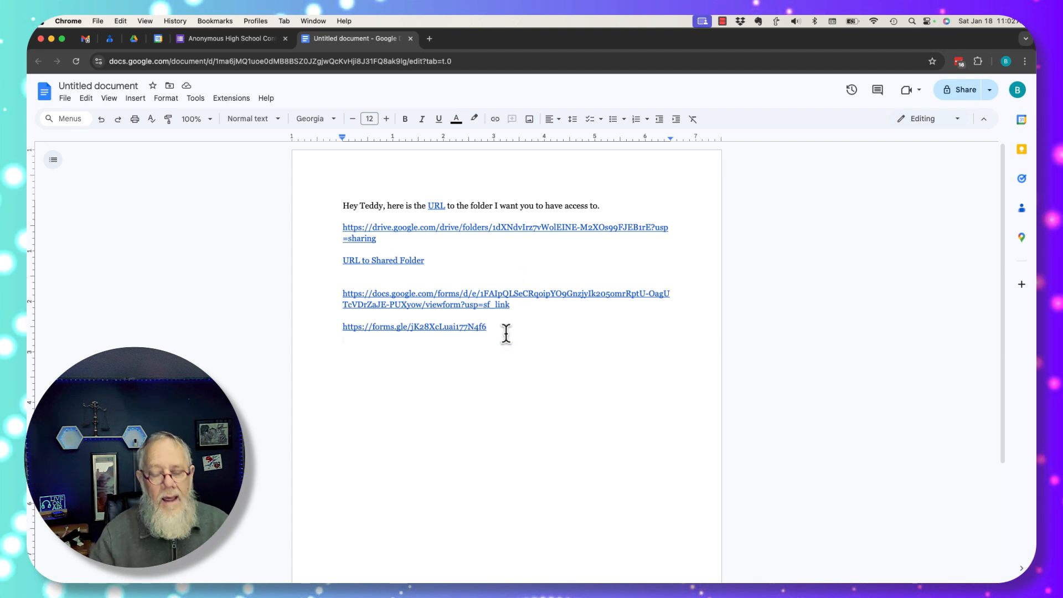
Step: Add the sentence "Please Fill out this FORM" below the shortened form URL, leaving a blank line between them
key(Return)
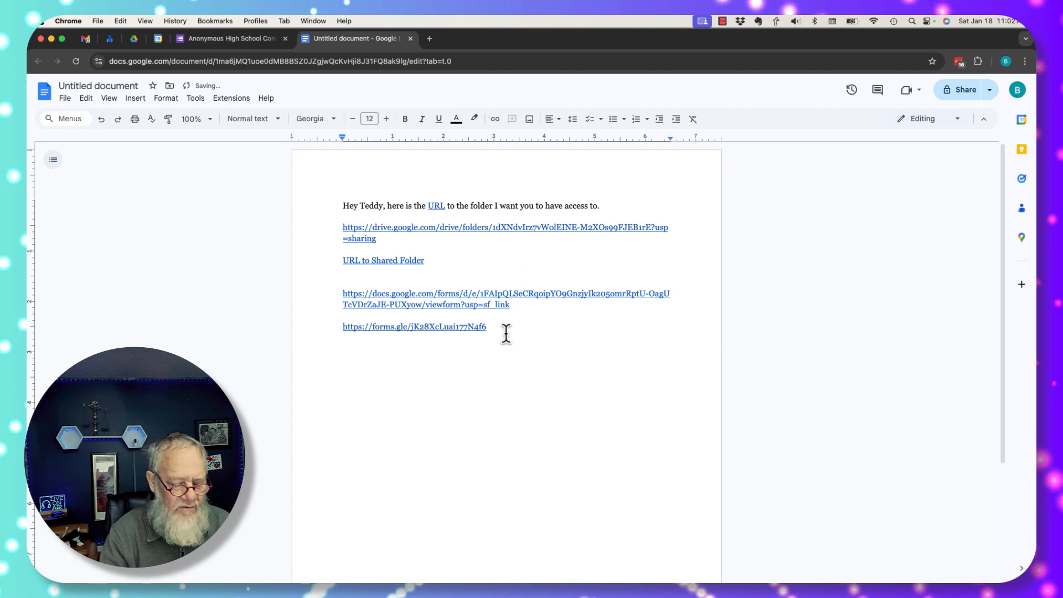
text(Please Fill our)
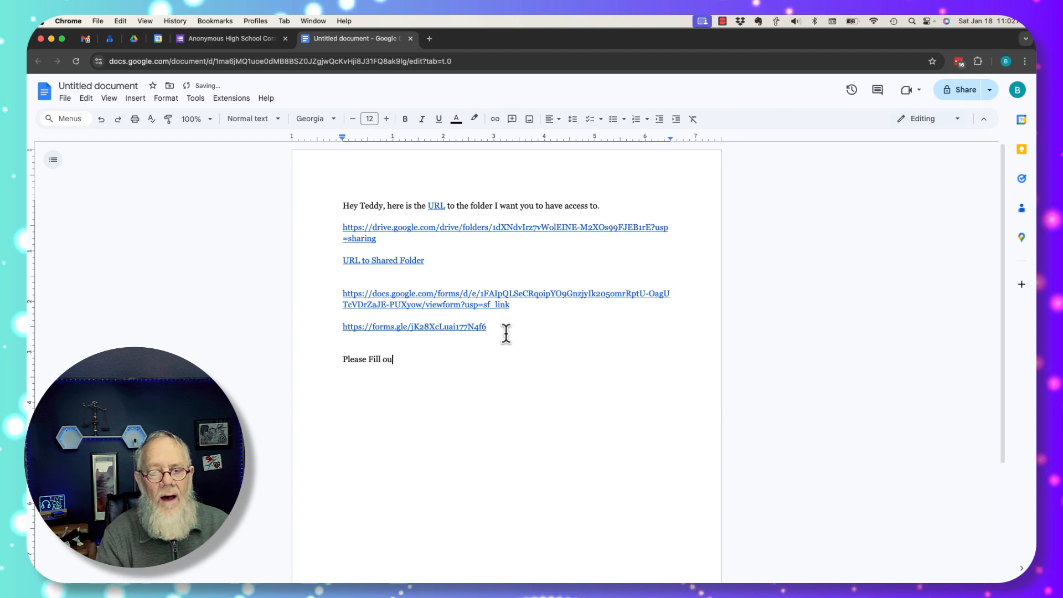
key(BackSpace)
key(BackSpace)
text(t this FORM)
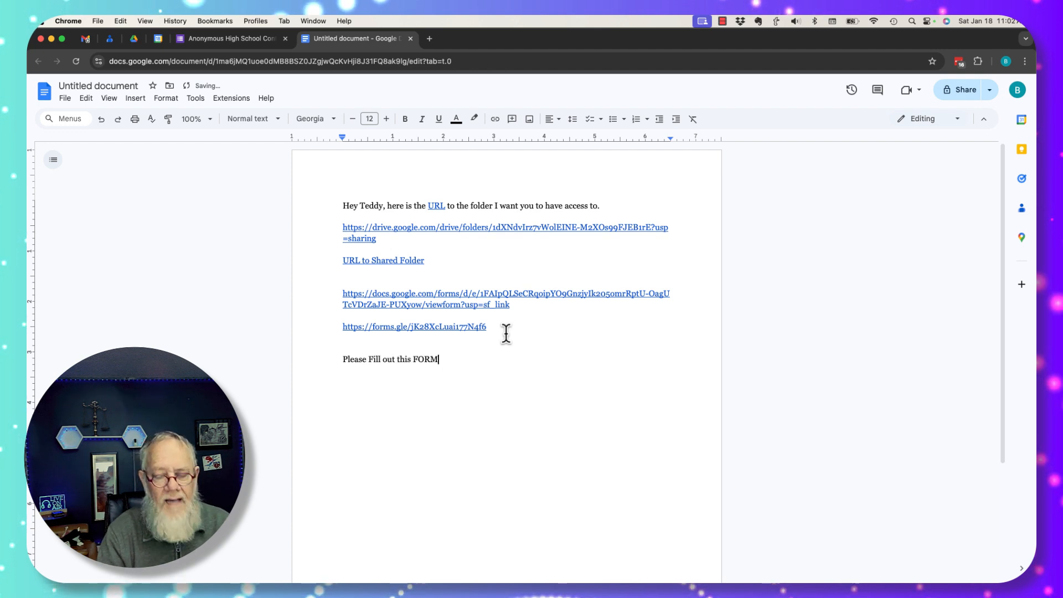
Step: Link the word "FORM" in the new sentence to the copied shortened form URL
key(alt+shift+Left)
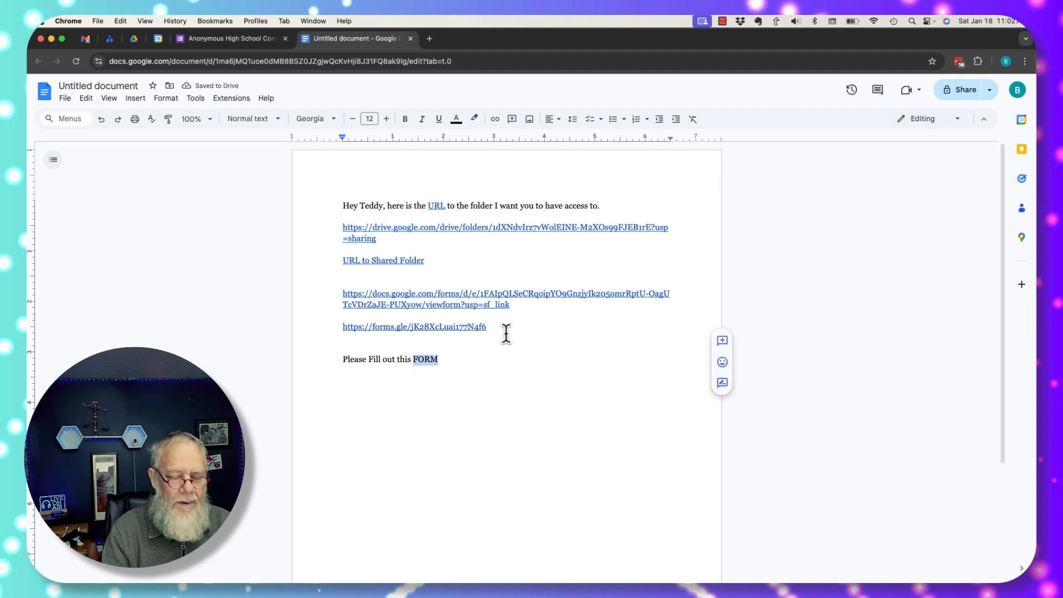
key(super+k)
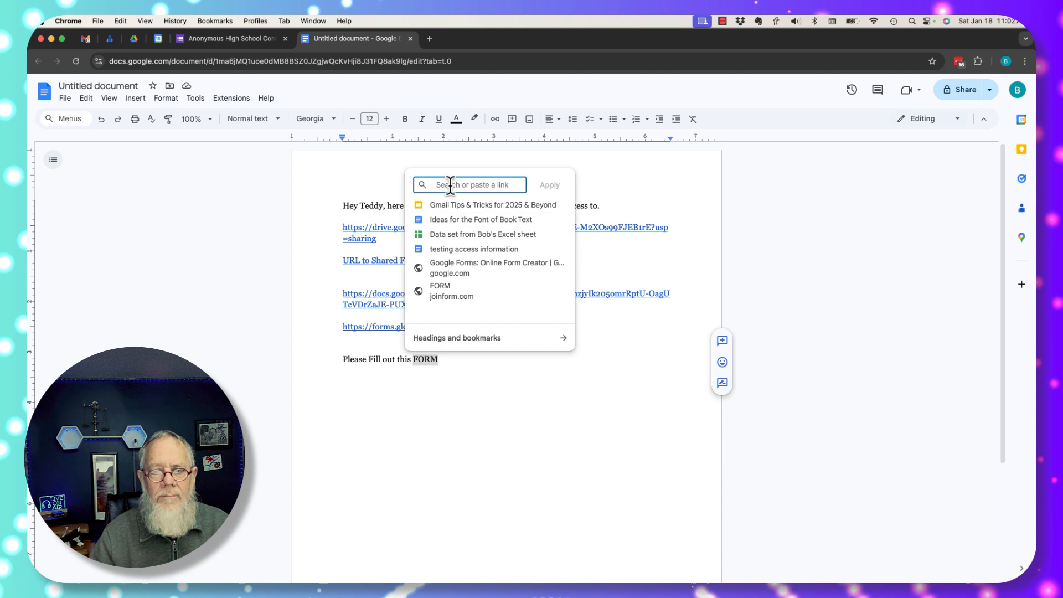
key(super+v)
click(549, 185)
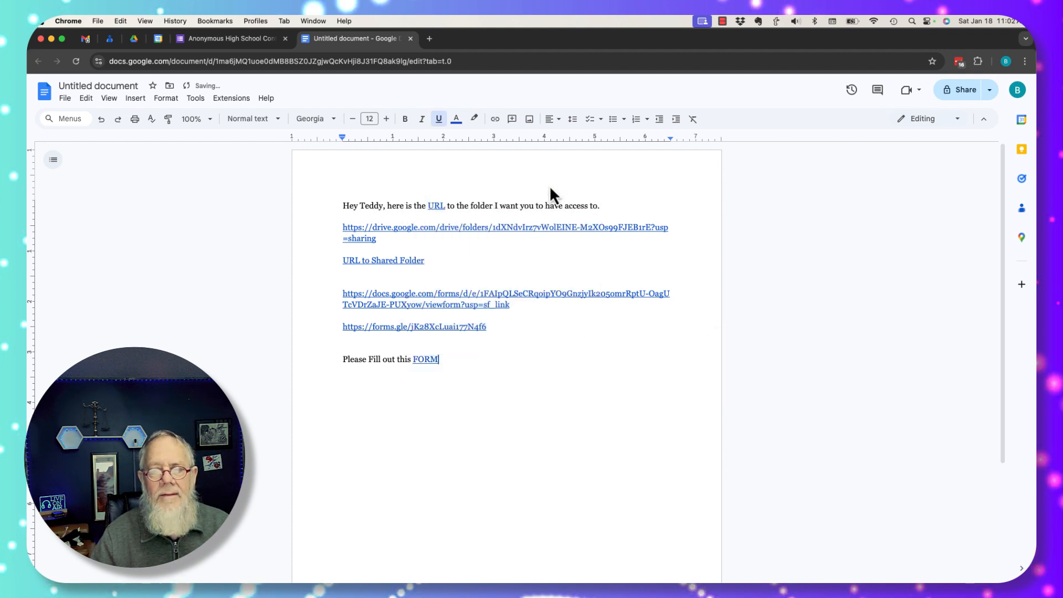
Step: Check the link previews behind the word "FORM", the shortened form URL and the full form link
click(423, 362)
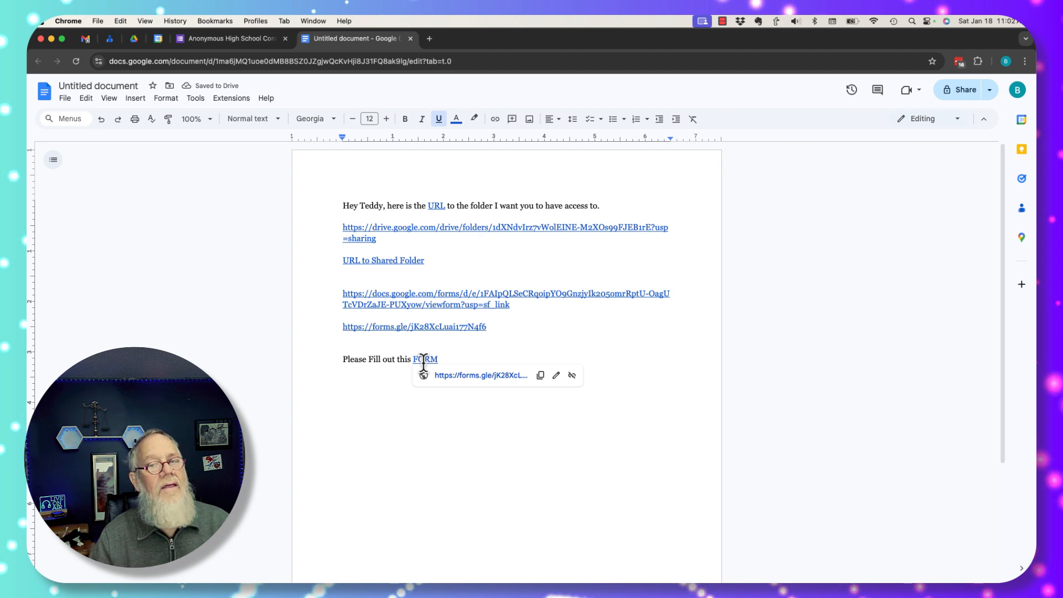
click(445, 327)
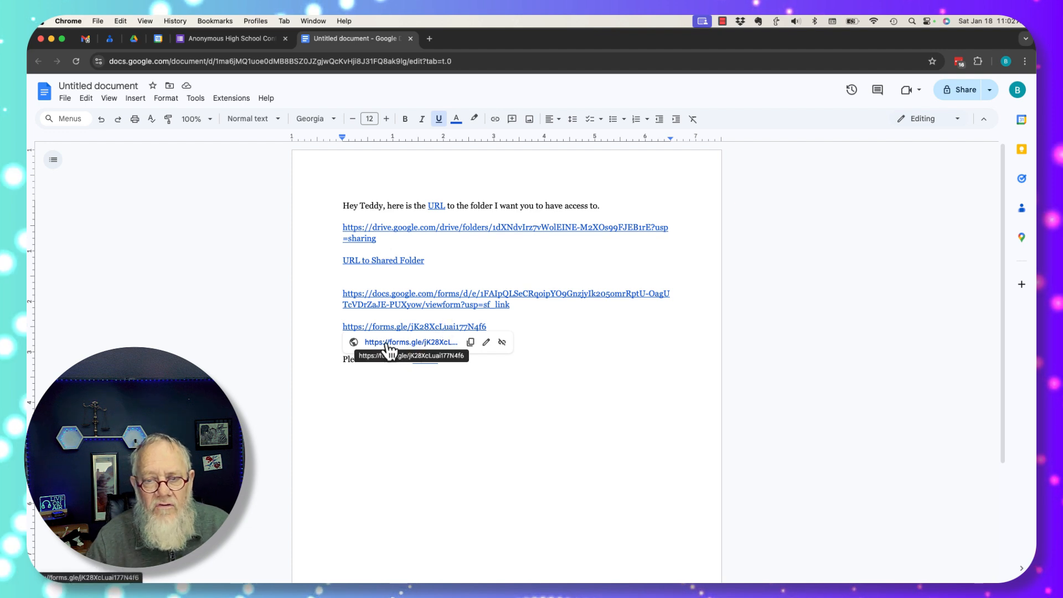
click(567, 332)
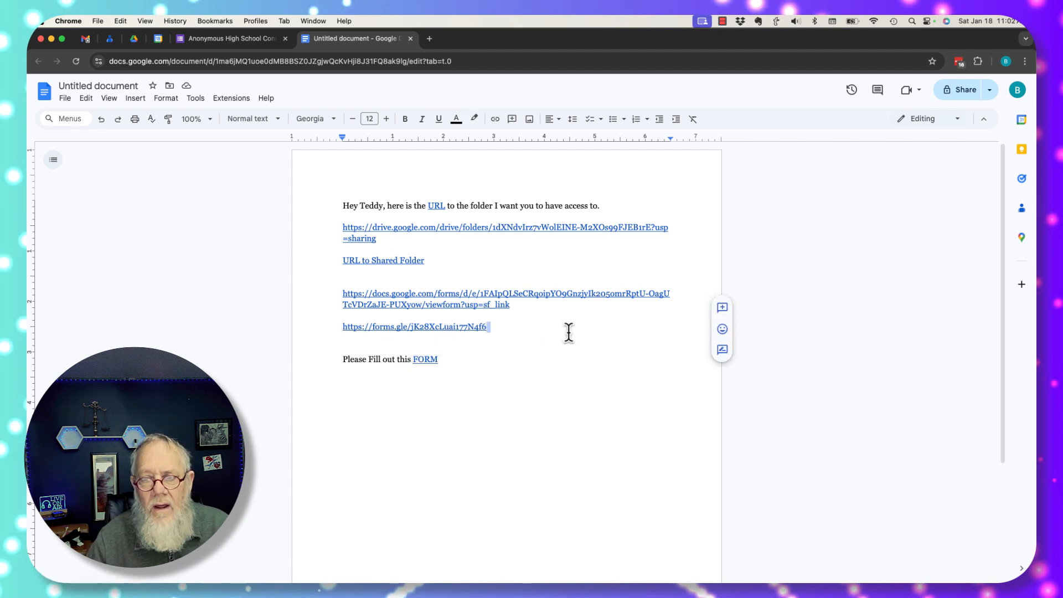
click(472, 291)
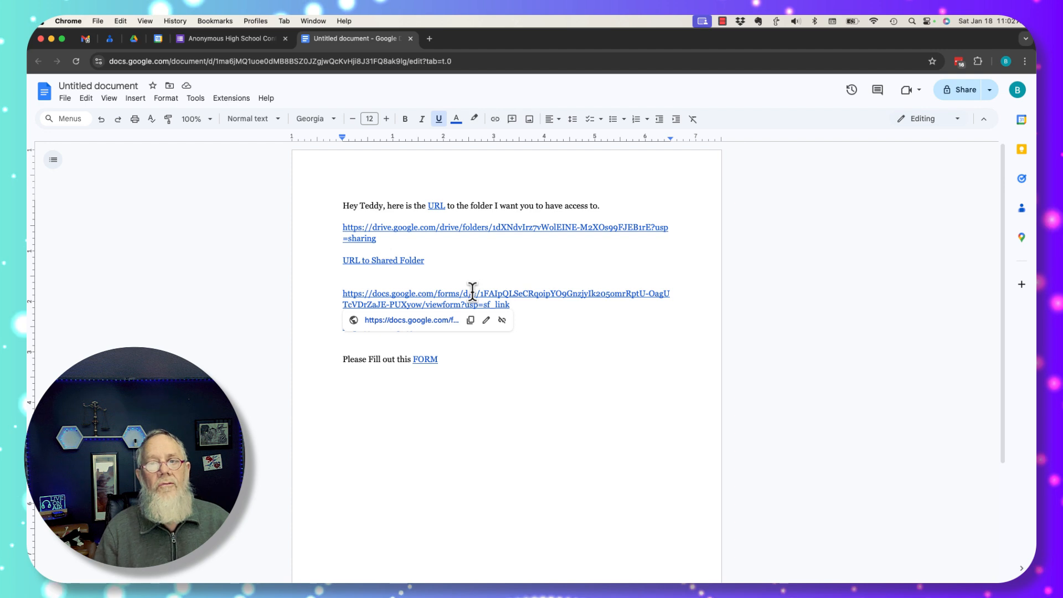
click(446, 360)
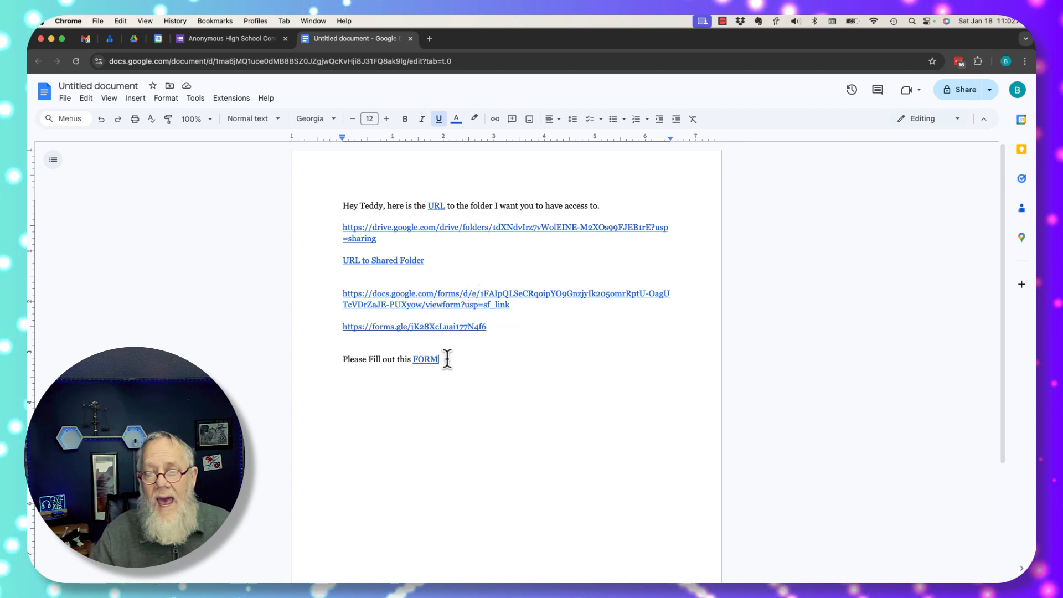
Step: Add the line "Sharing Forms" above the full form link, followed by a blank line
click(420, 277)
key(Return)
text(SH)
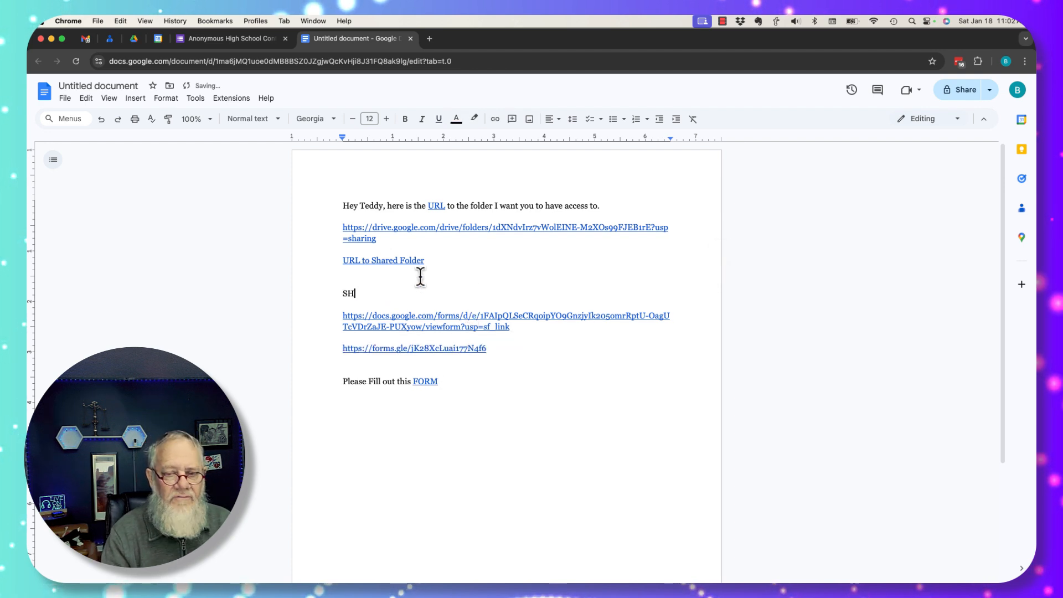
text(aring Forms)
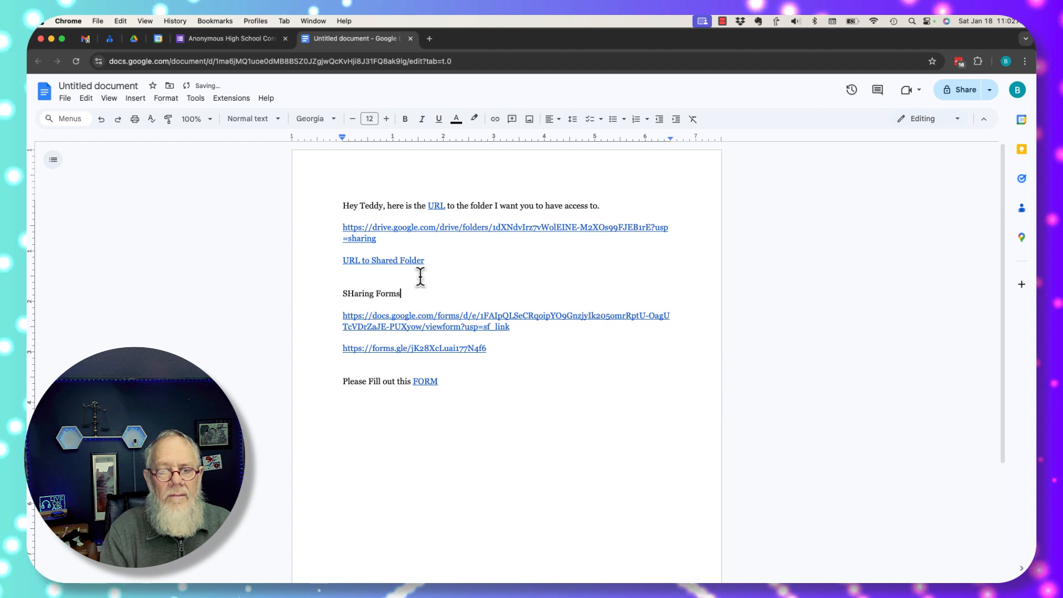
key(Return)
key(Up)
key(Right)
key(Right)
key(BackSpace)
text(h)
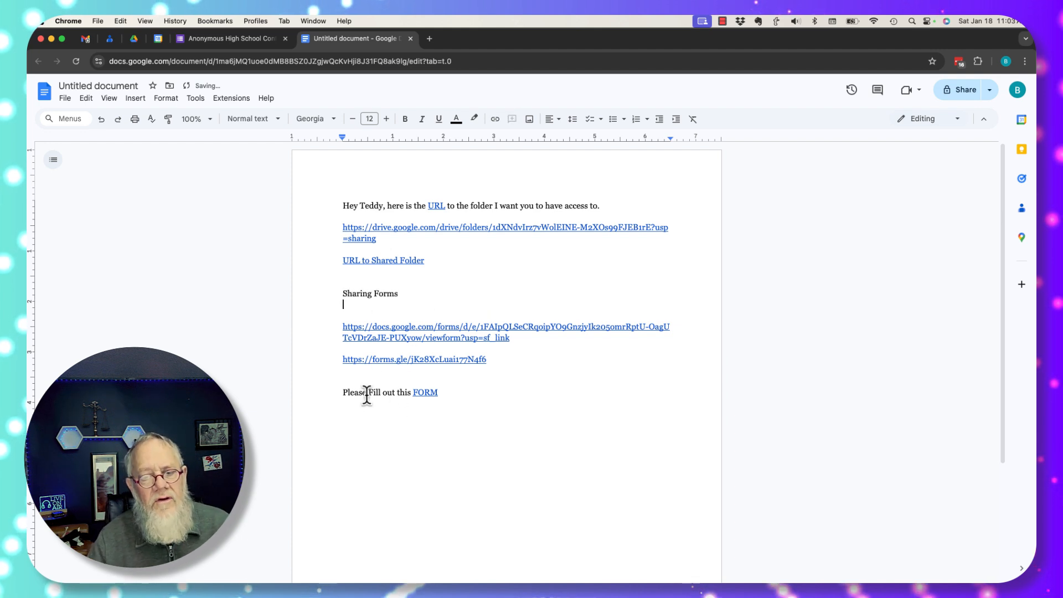
Step: Compare the linked "FORM" sentence, the shortened form URL and the full form link by highlighting each one in turn
drag(447, 392, 367, 394)
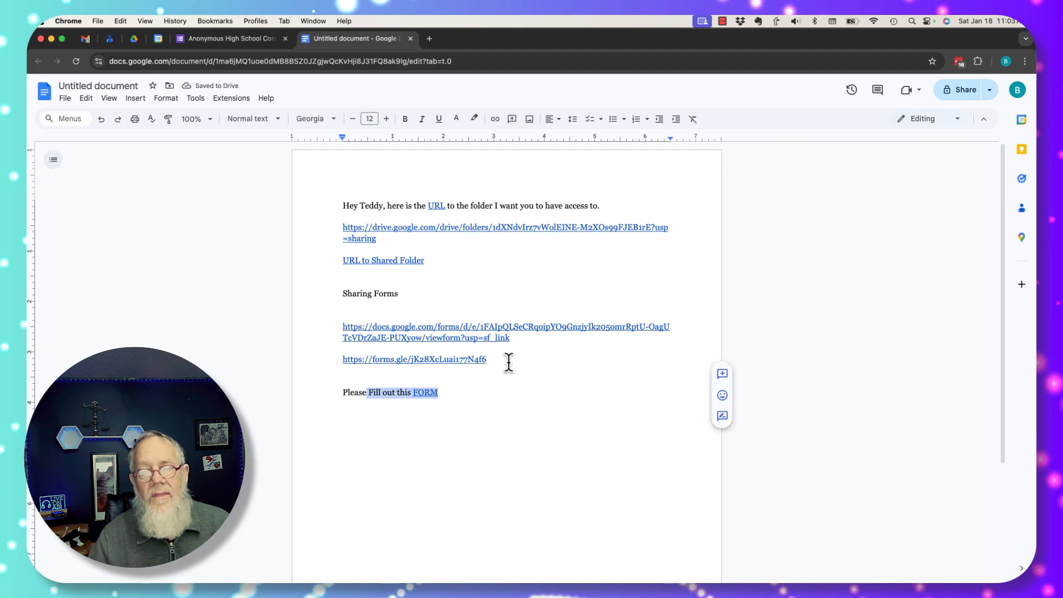
drag(507, 363, 368, 361)
drag(520, 338, 339, 326)
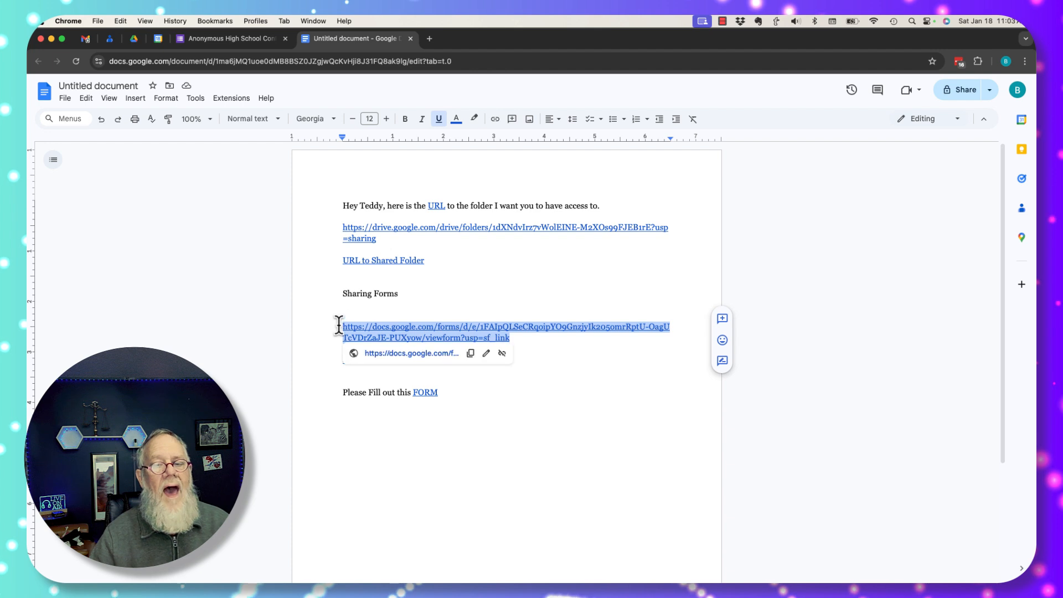
click(576, 455)
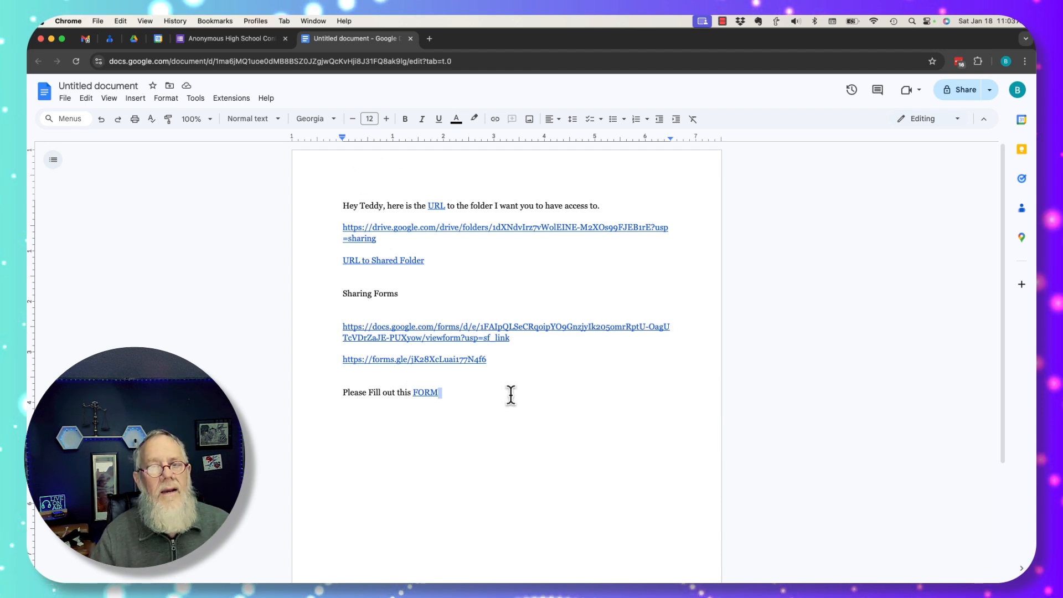
click(484, 408)
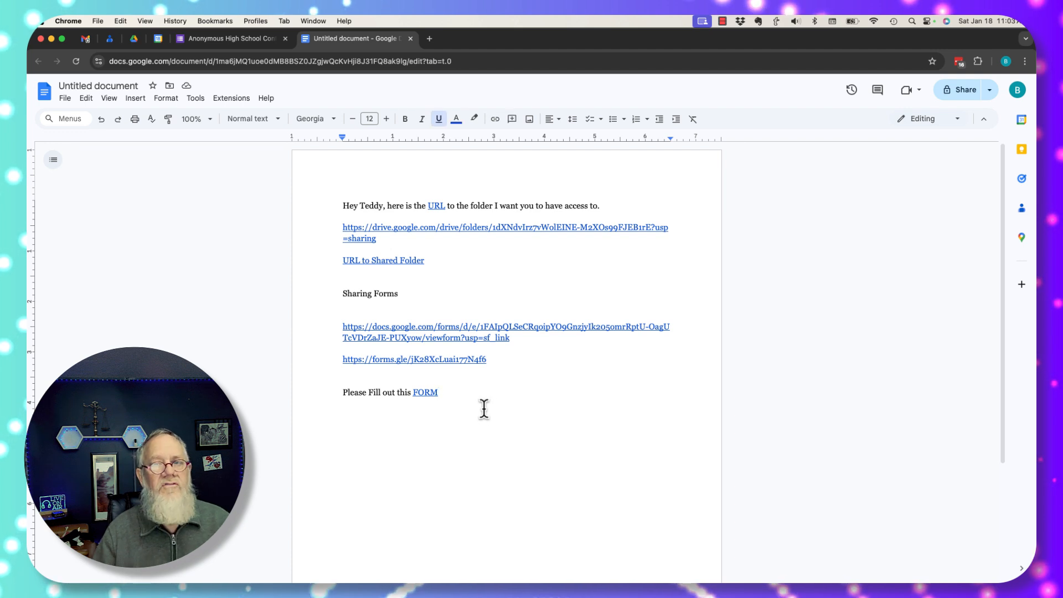